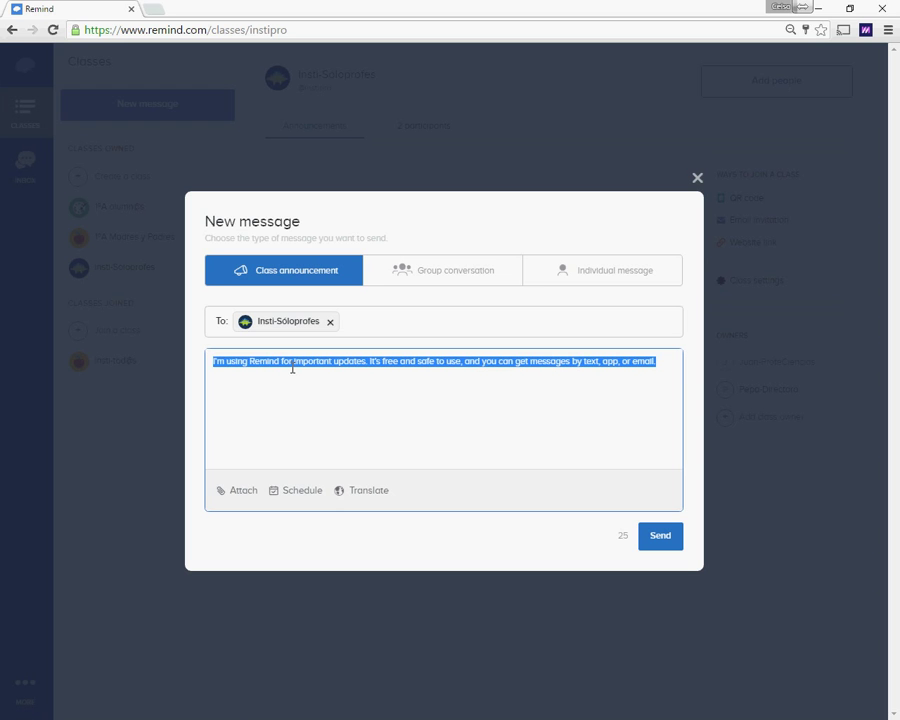
Write "Me gusta Remind" as the class announcement and reselect the Insti-Sóloprofes class as its recipient
text(Me gusta Remind)
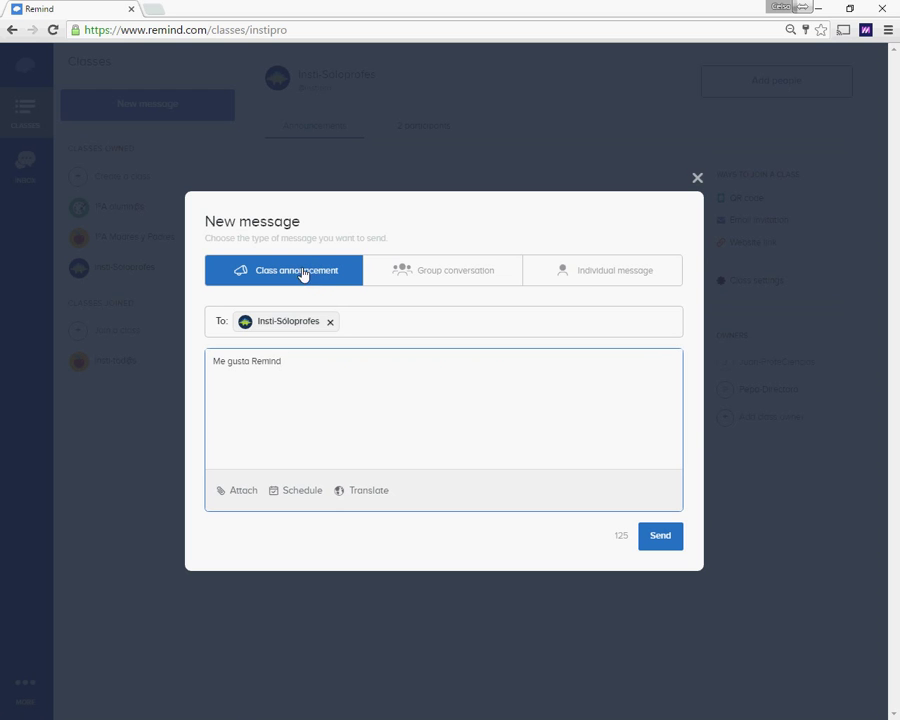
click(331, 326)
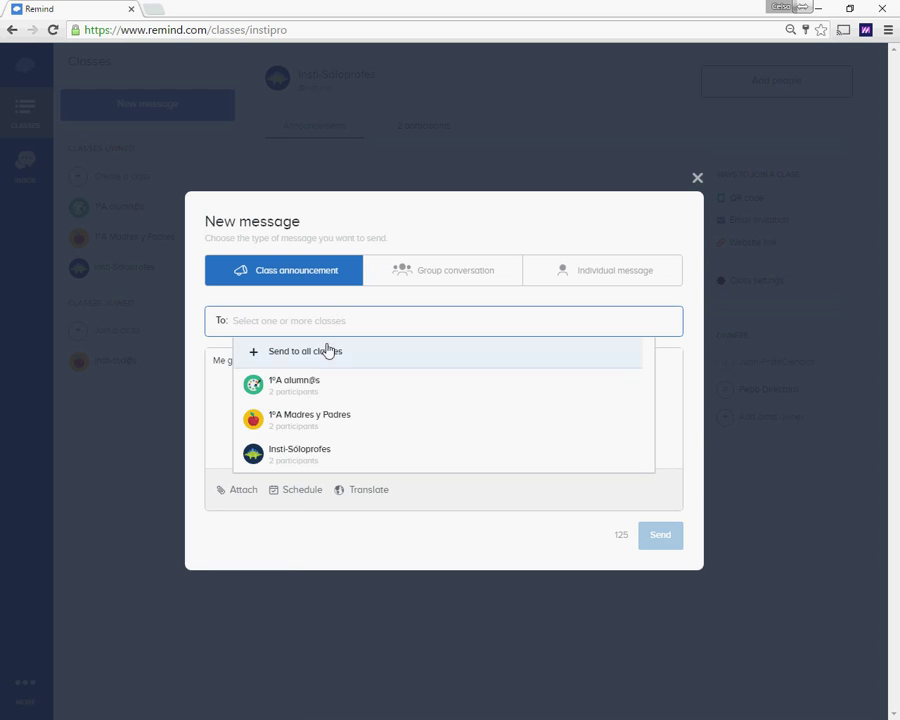
click(288, 452)
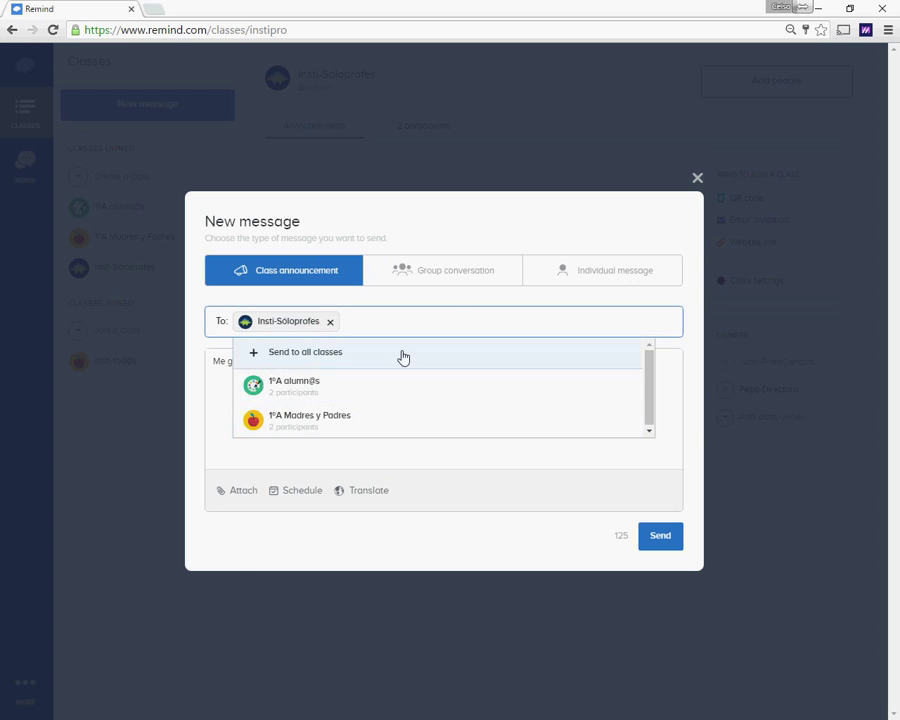
click(301, 367)
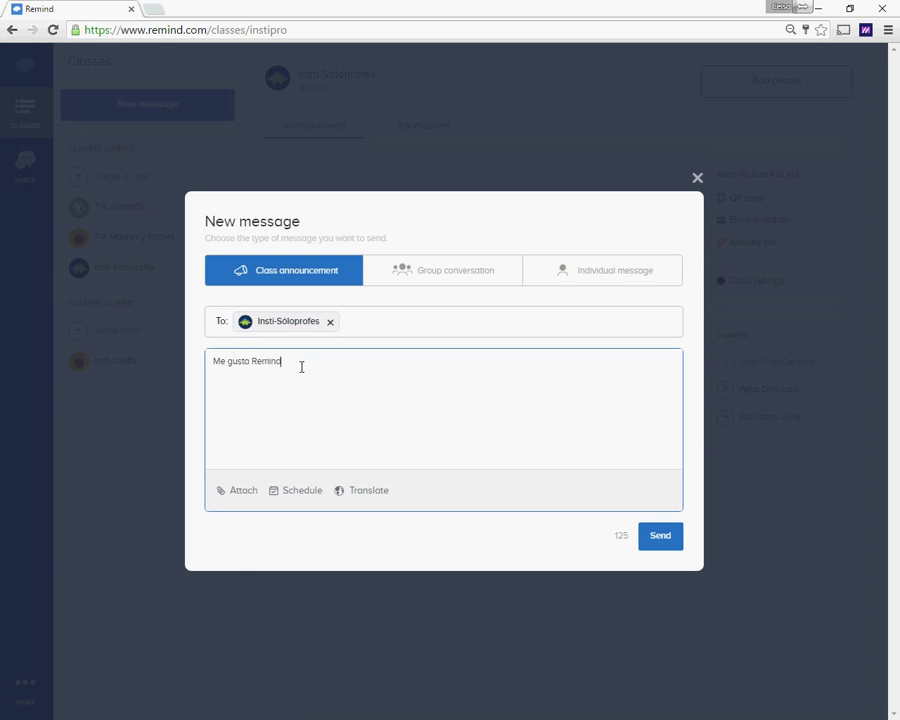
Schedule the Insti-Sóloprofes announcement for 5/18/2016 at 7:35 PM and save it
click(238, 493)
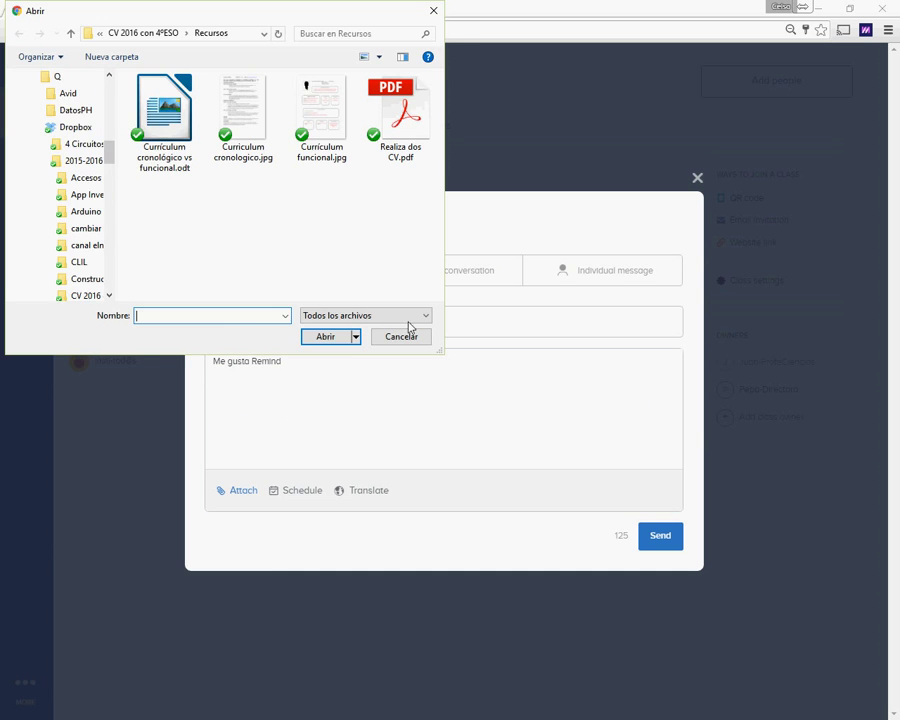
click(402, 333)
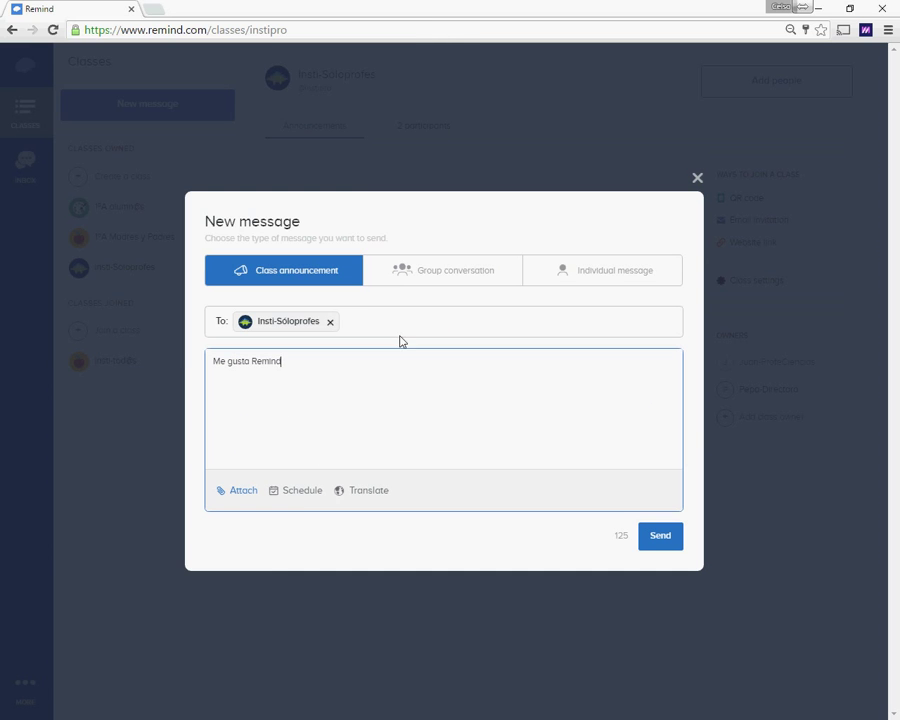
click(301, 491)
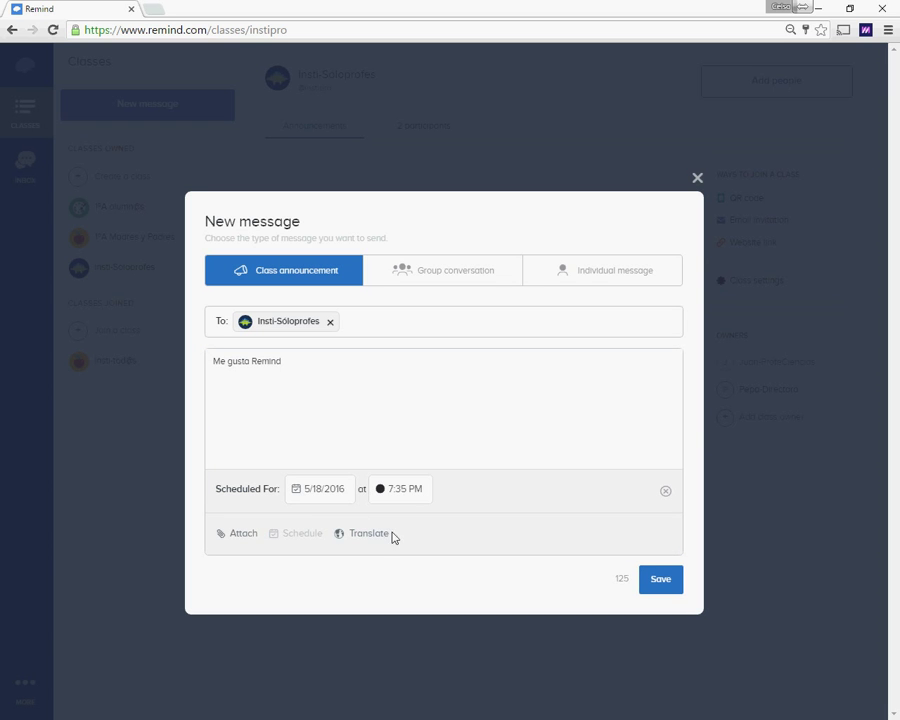
click(660, 580)
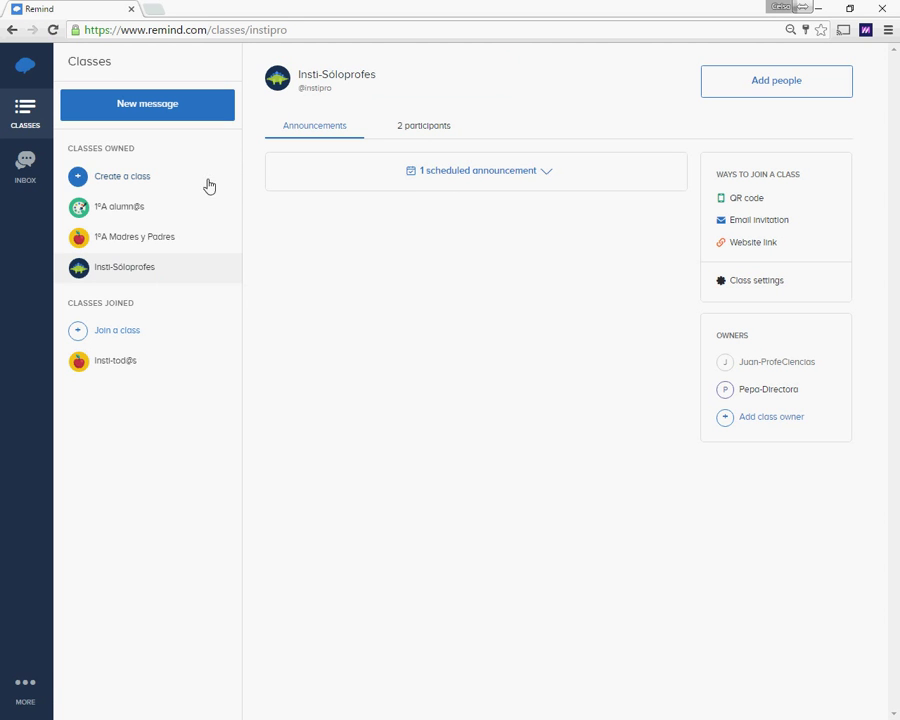
Open the owner's profile from the Insti-tod@s class and start a direct message to that owner
click(117, 362)
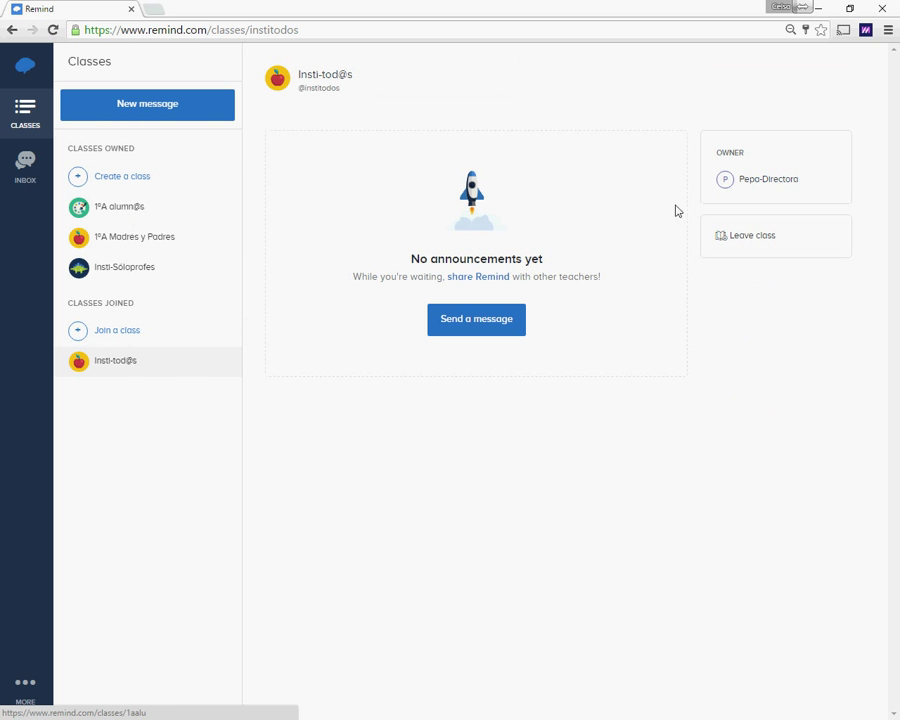
click(733, 180)
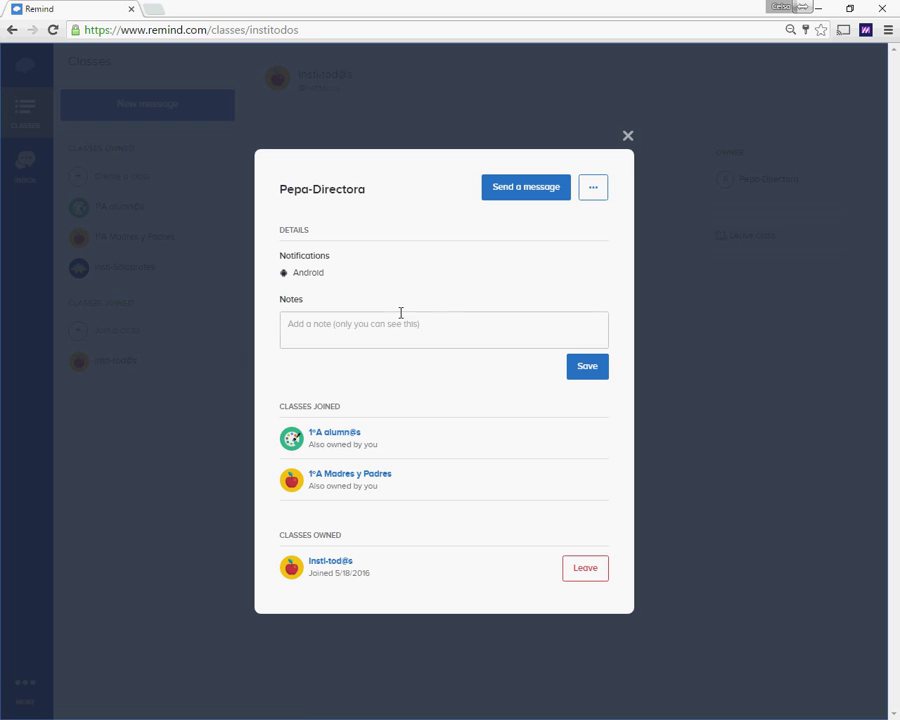
click(333, 324)
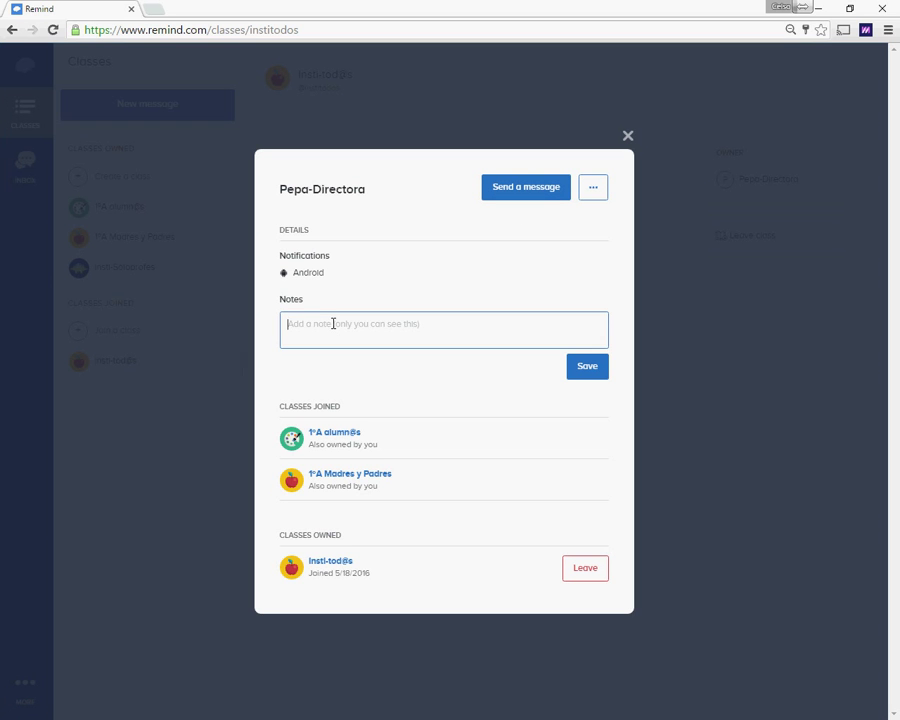
text(Hola Pepa)
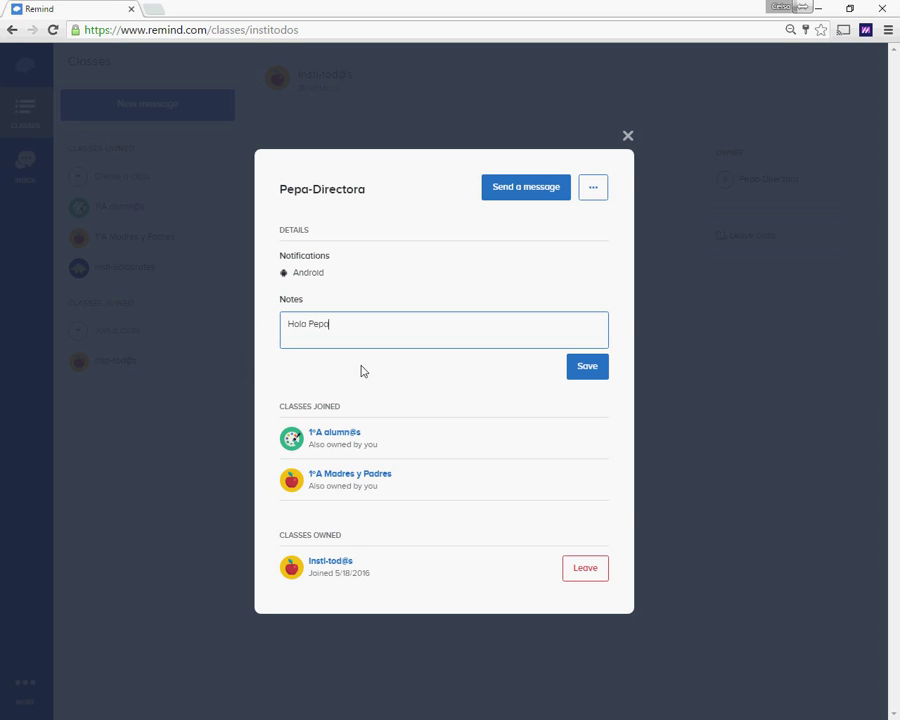
click(542, 196)
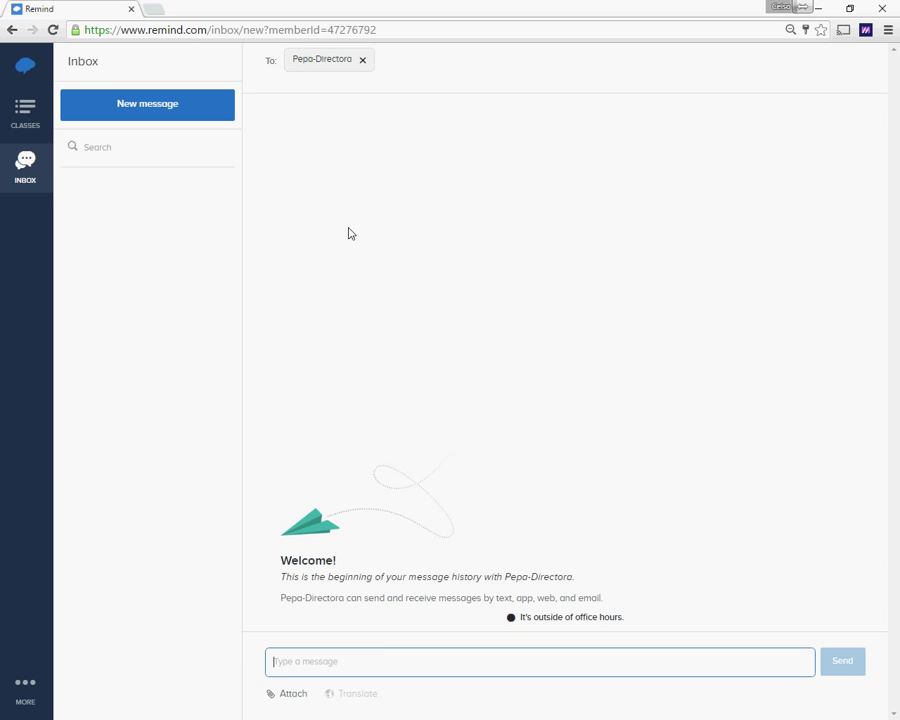
Send the class owner a short "Hola" greeting by name, agreeing to send it outside office hours
click(311, 656)
text(Hol)
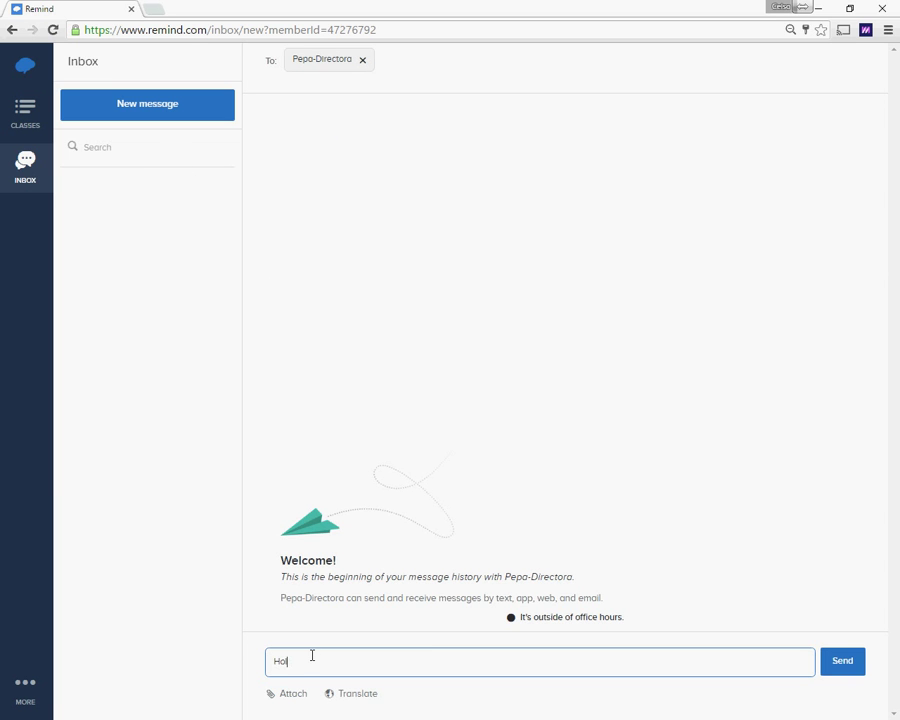
text(a Pepa)
click(845, 670)
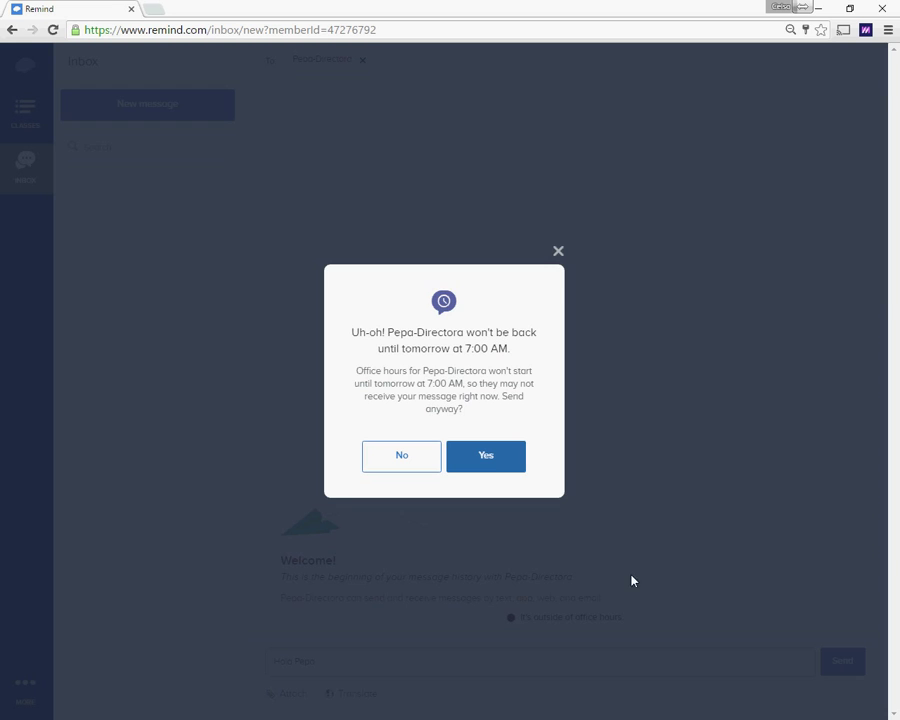
click(489, 458)
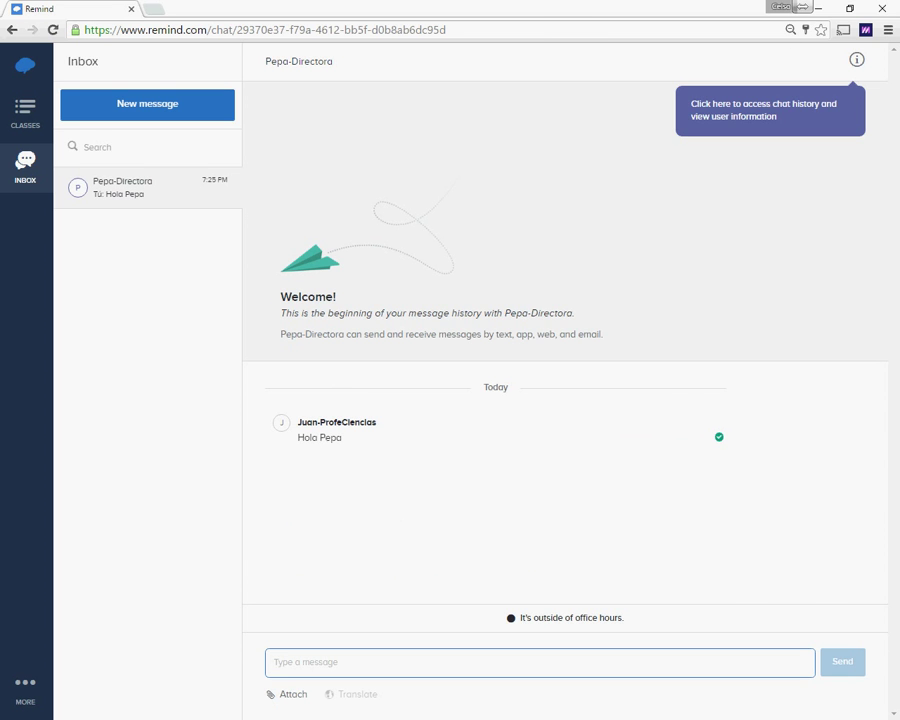
Switch to the mirrored phone's Remind app, reply "Hola" to the new inbox message and return to the message list
key(alt+Tab)
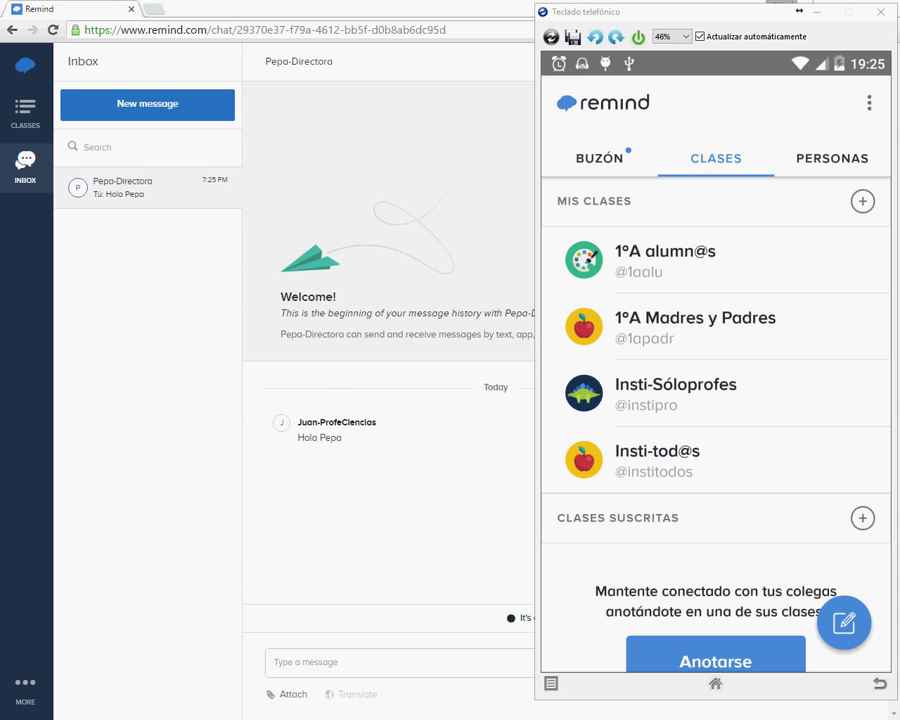
click(605, 160)
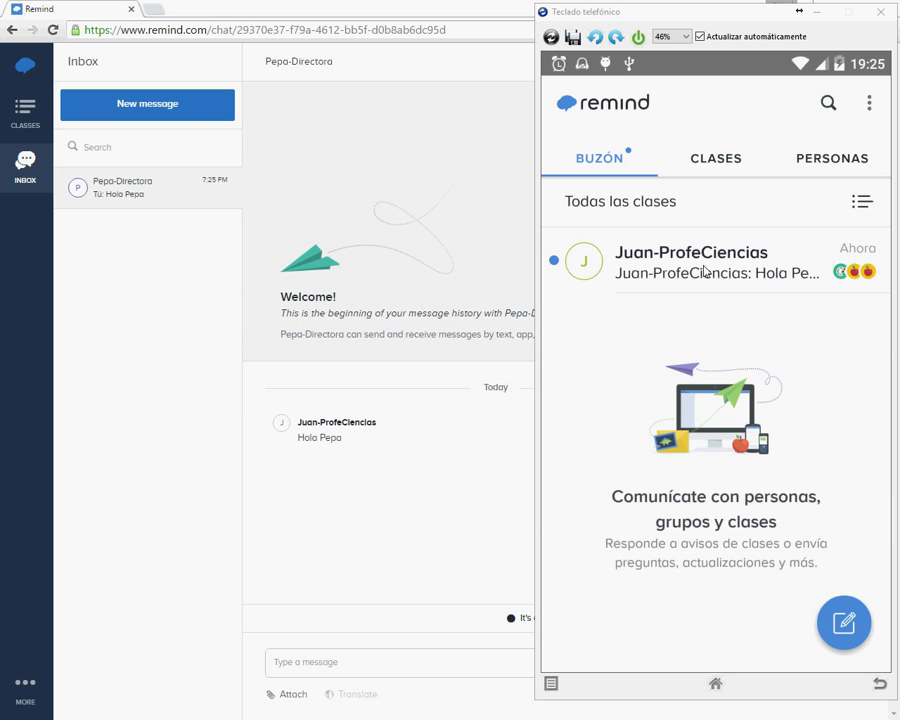
click(701, 275)
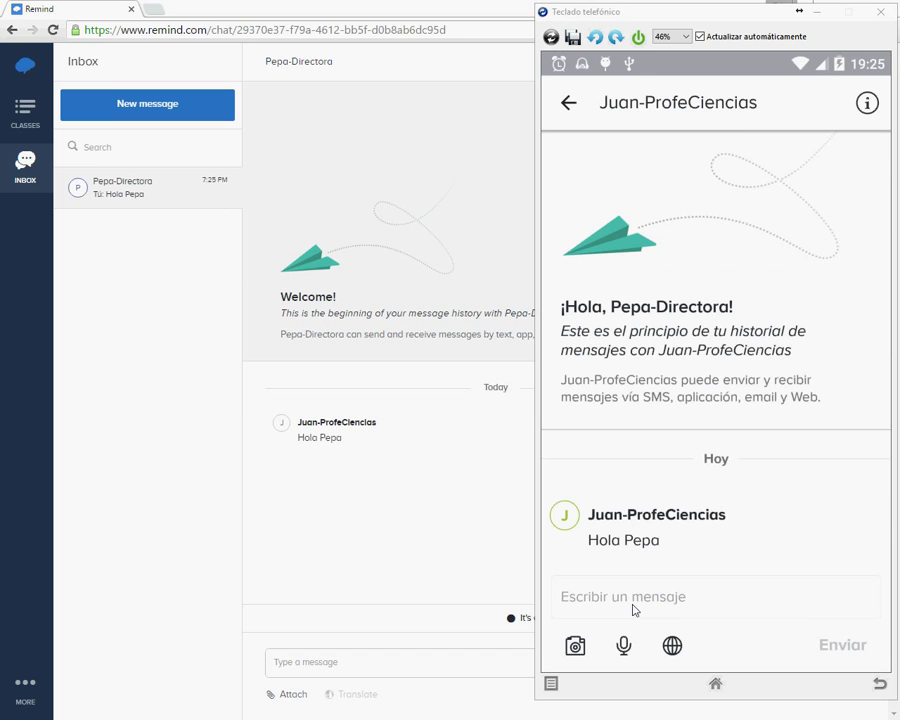
click(633, 605)
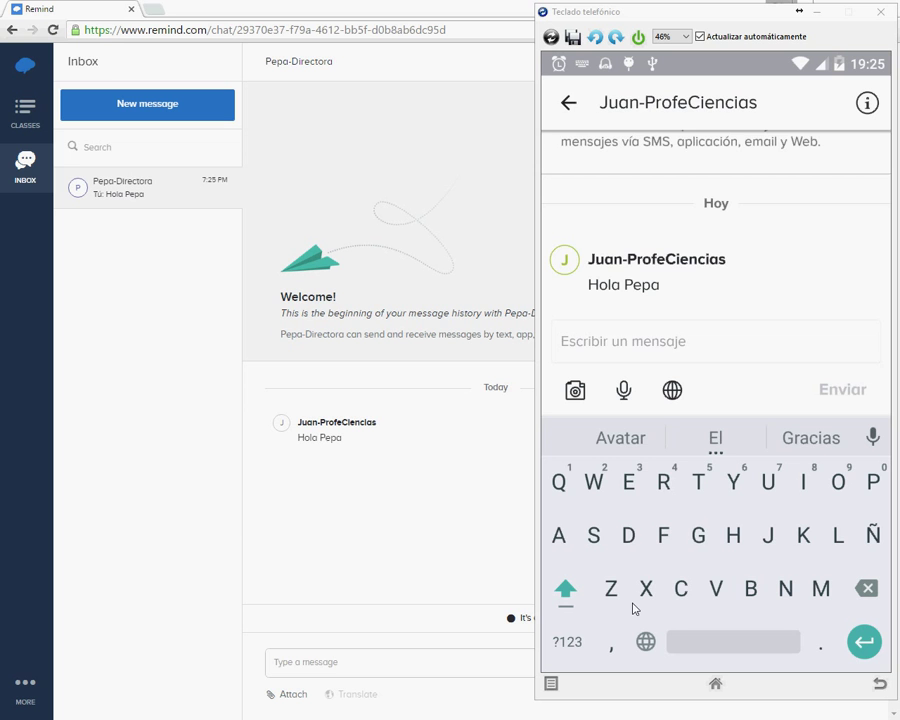
text(Hola)
key(Return)
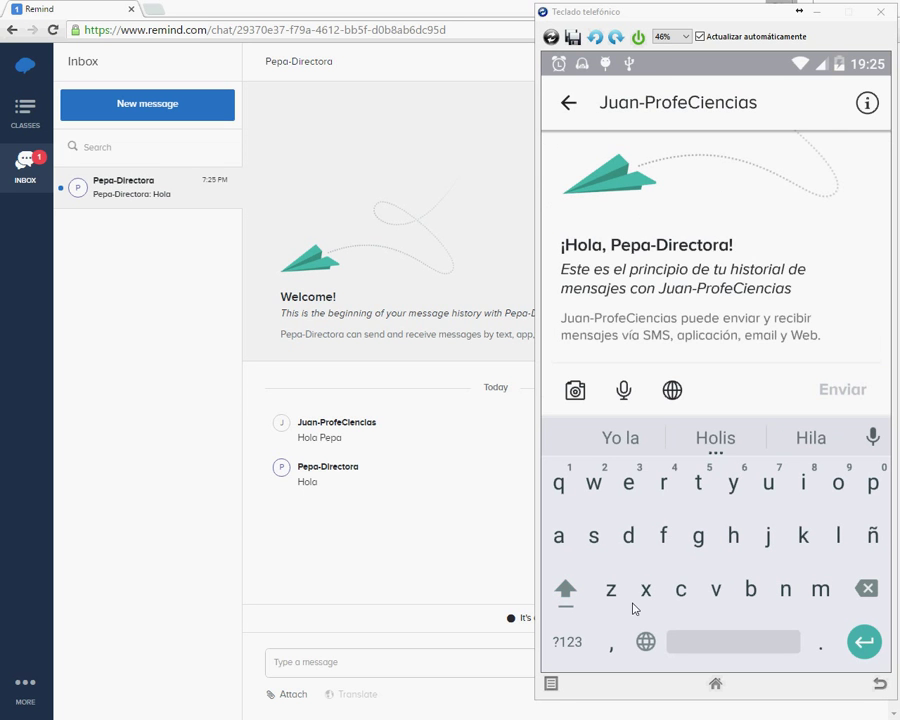
key(Escape)
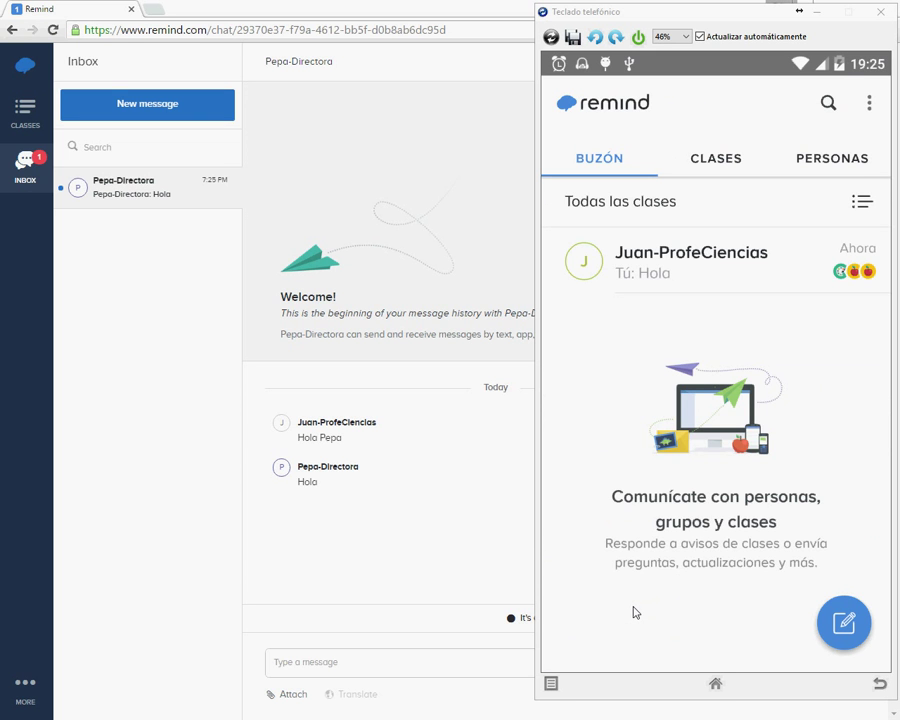
View the scheduled announcements of the Insti-Sóloprofes class in the phone app
key(Right)
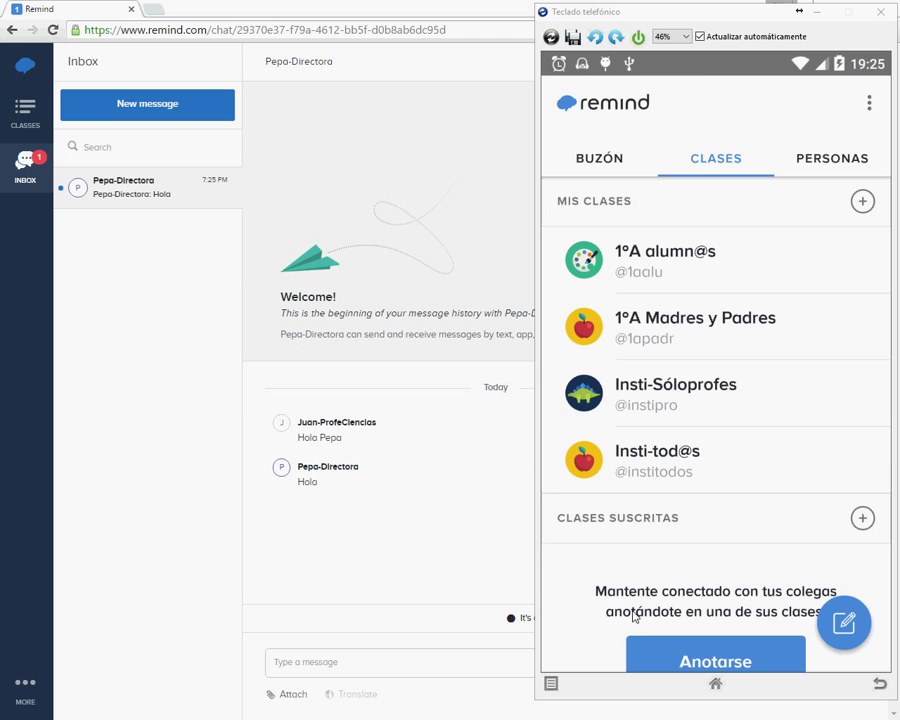
key(Return)
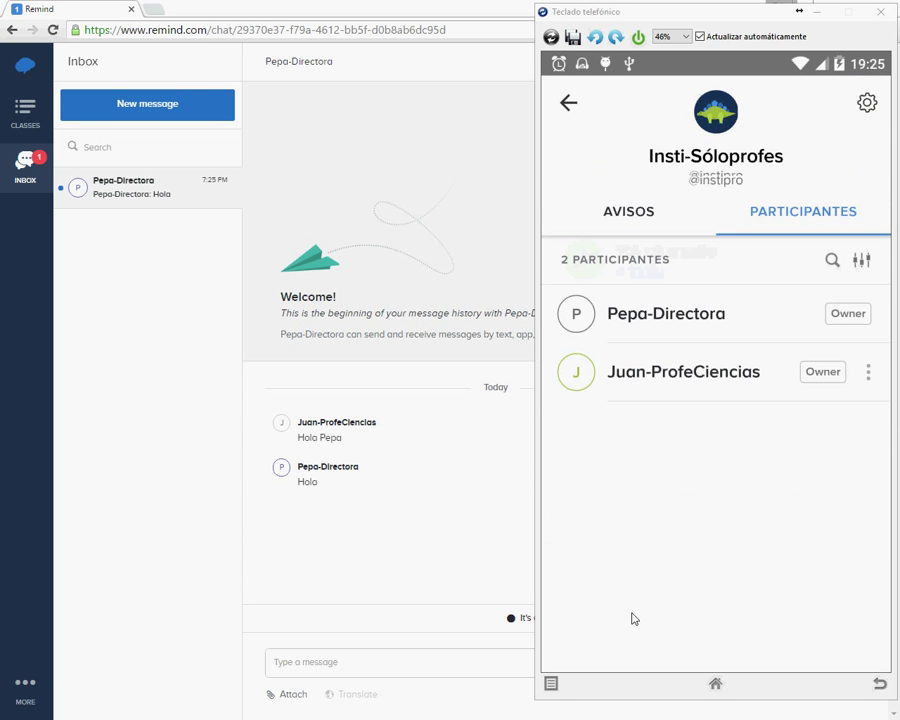
key(Left)
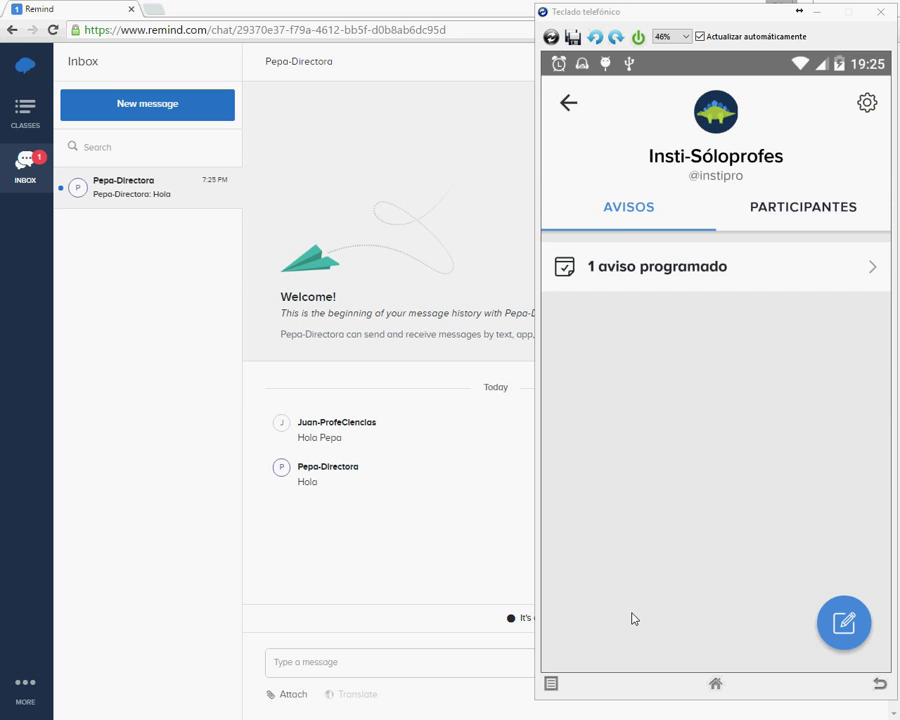
key(Return)
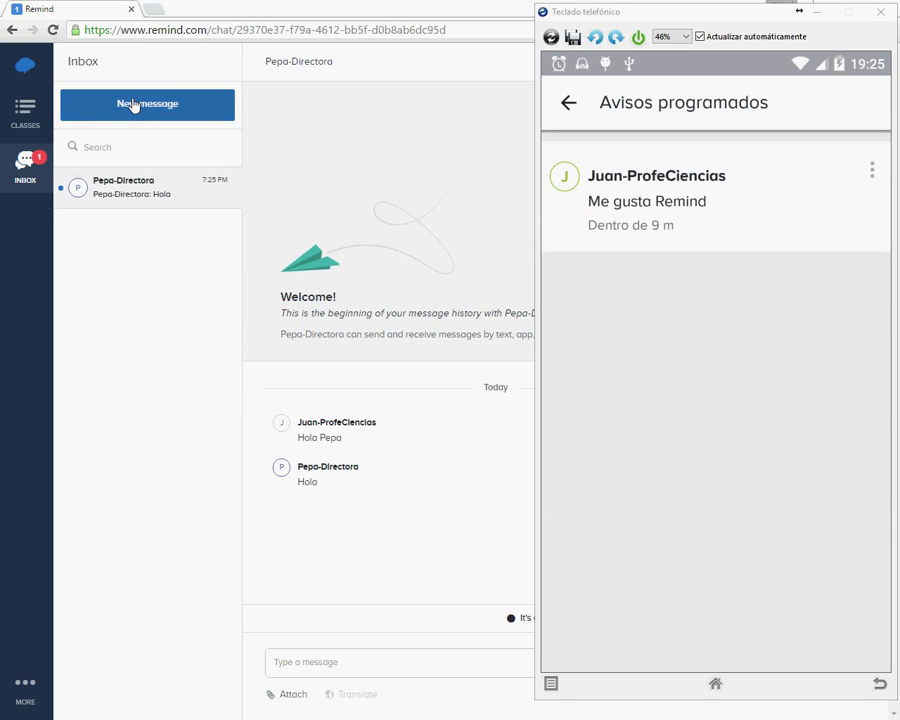
Switch to the browser, shrink its window beside the phone and expand the scheduled announcement of the Insti-Sóloprofes class
click(16, 122)
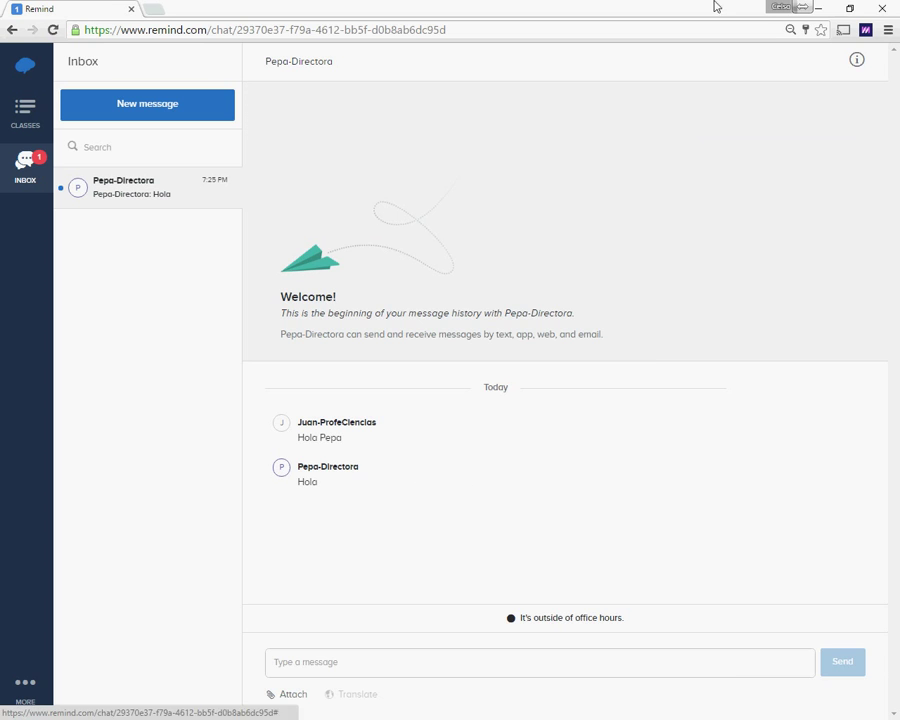
click(849, 8)
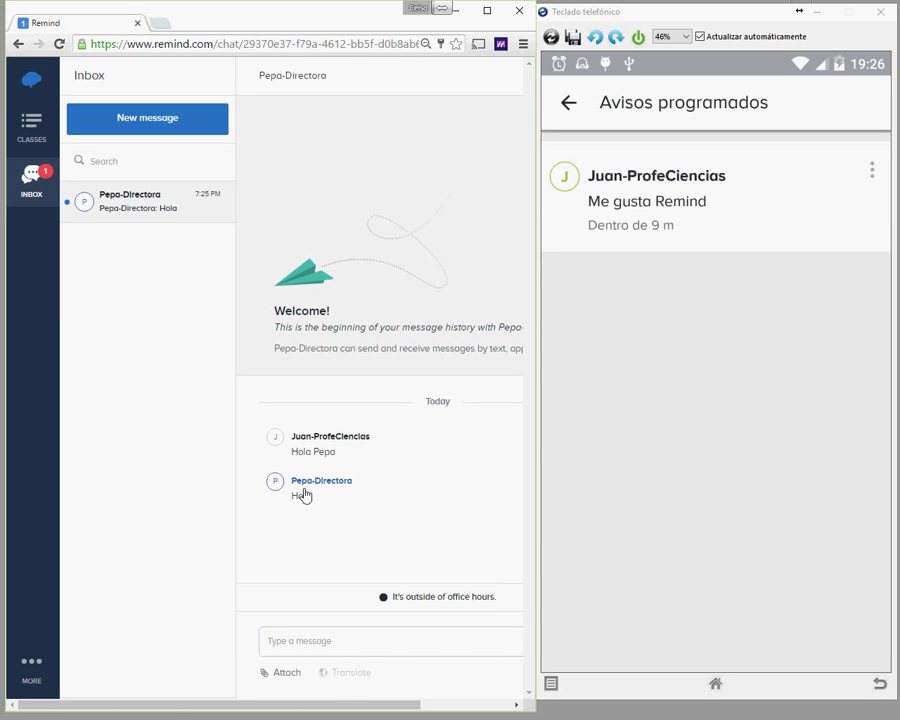
click(36, 127)
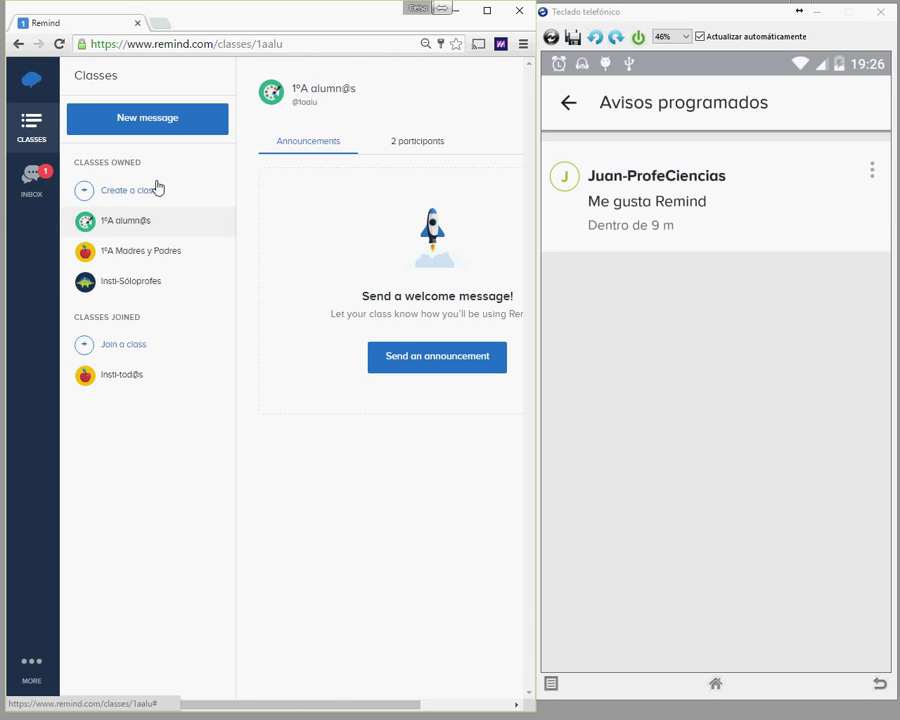
click(128, 292)
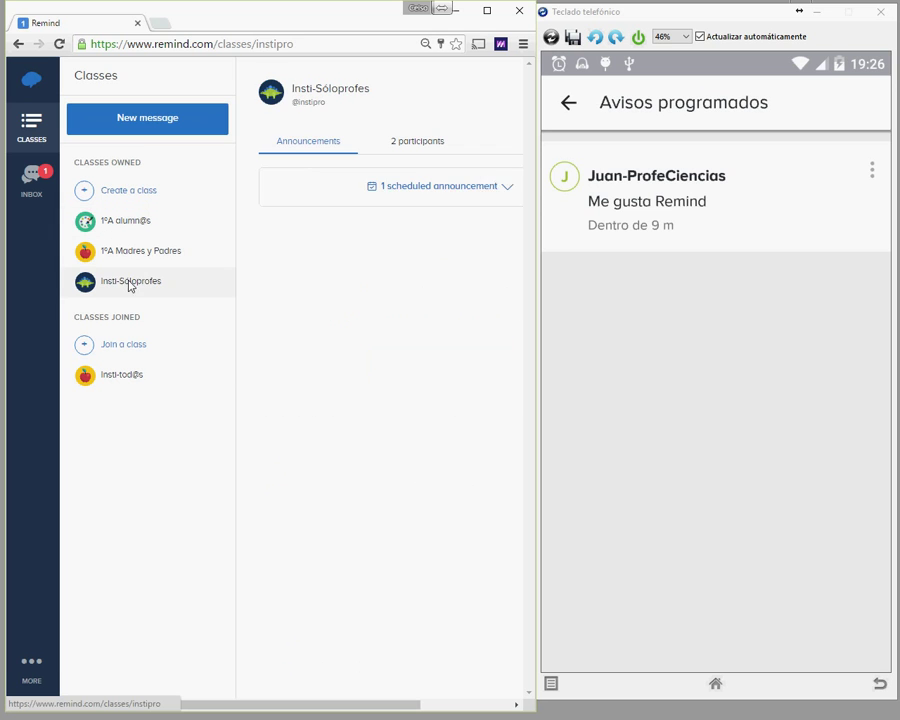
click(450, 192)
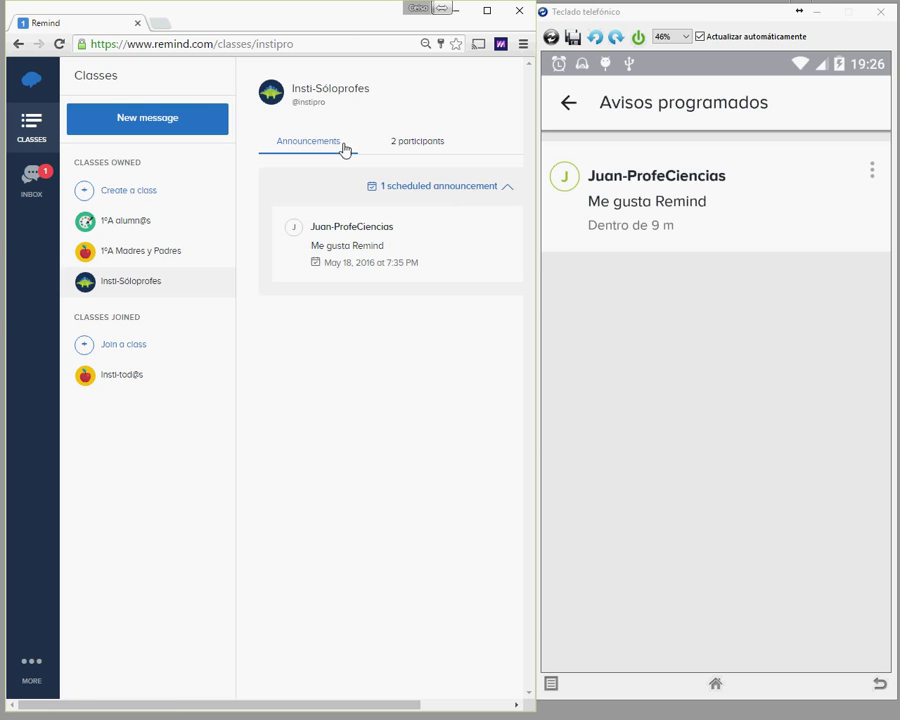
Maximize the browser window and delete the scheduled "Me gusta Remind" announcement from the Insti-Sóloprofes class
click(485, 11)
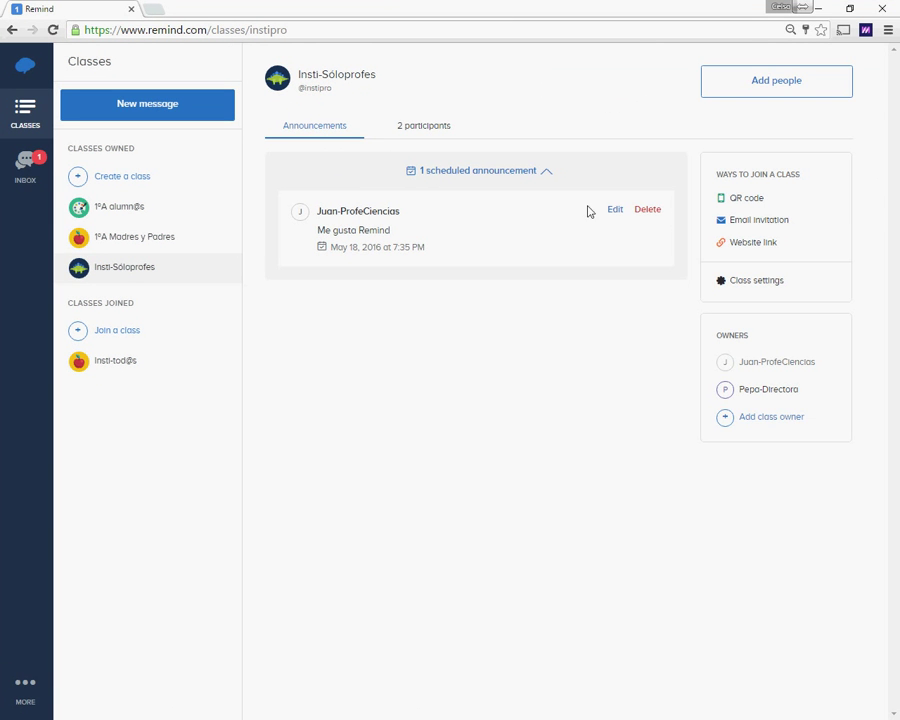
click(647, 213)
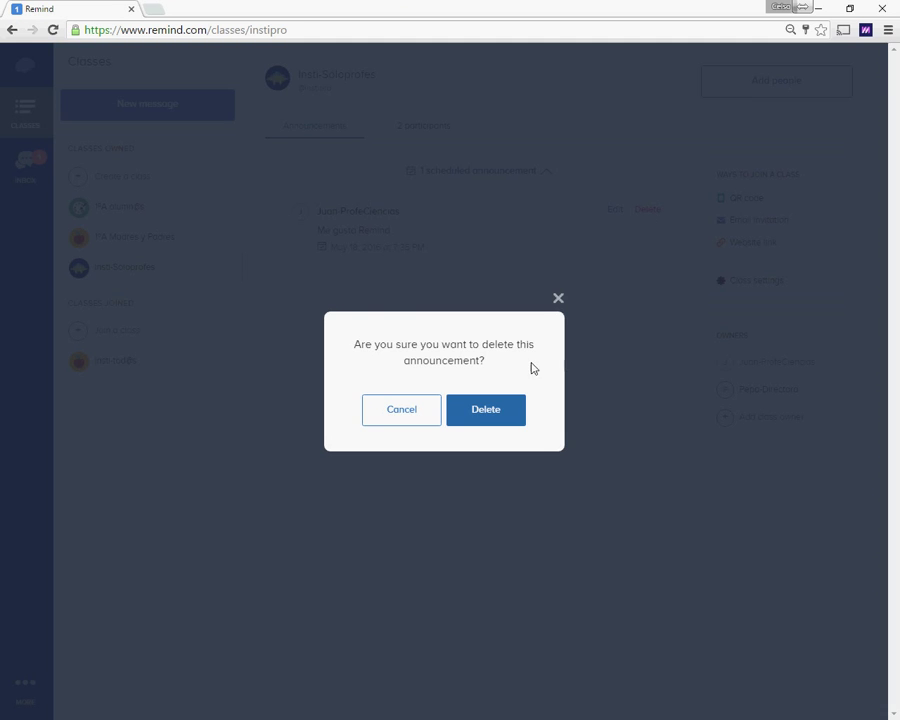
click(476, 410)
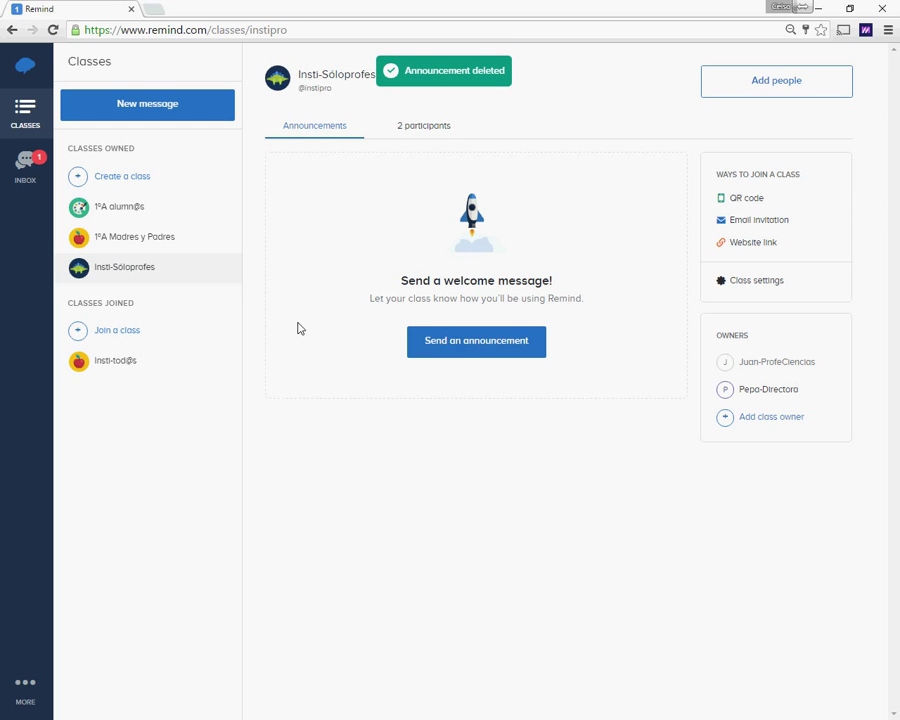
Send the announcement "Bienvenidos a Remind!" to the Insti-Sóloprofes class, checking the group conversation and individual message options before sending
click(460, 345)
click(283, 362)
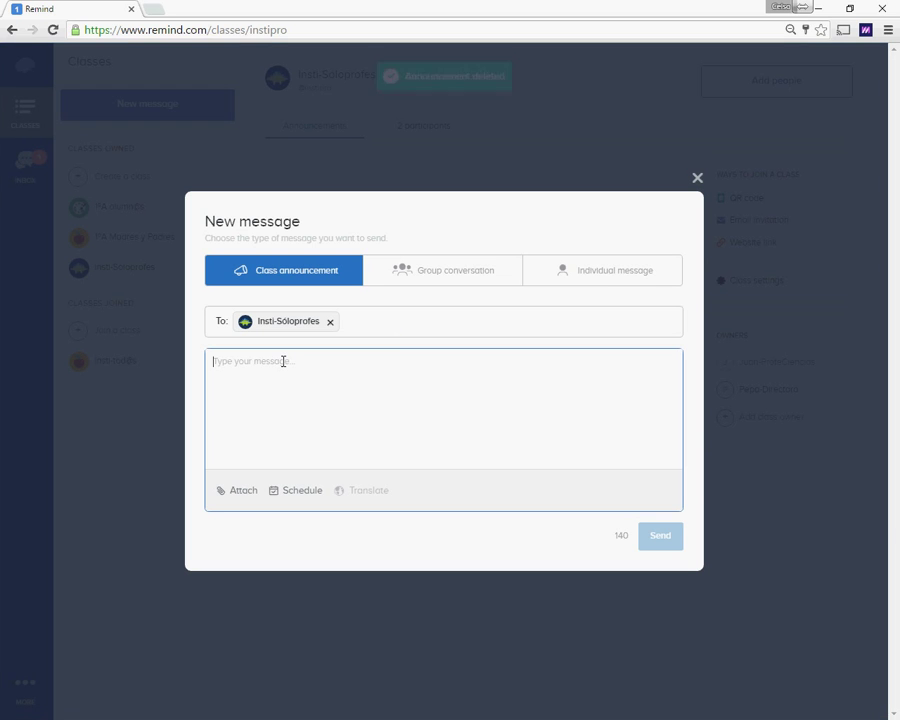
text(Bienvenidos a Remind!)
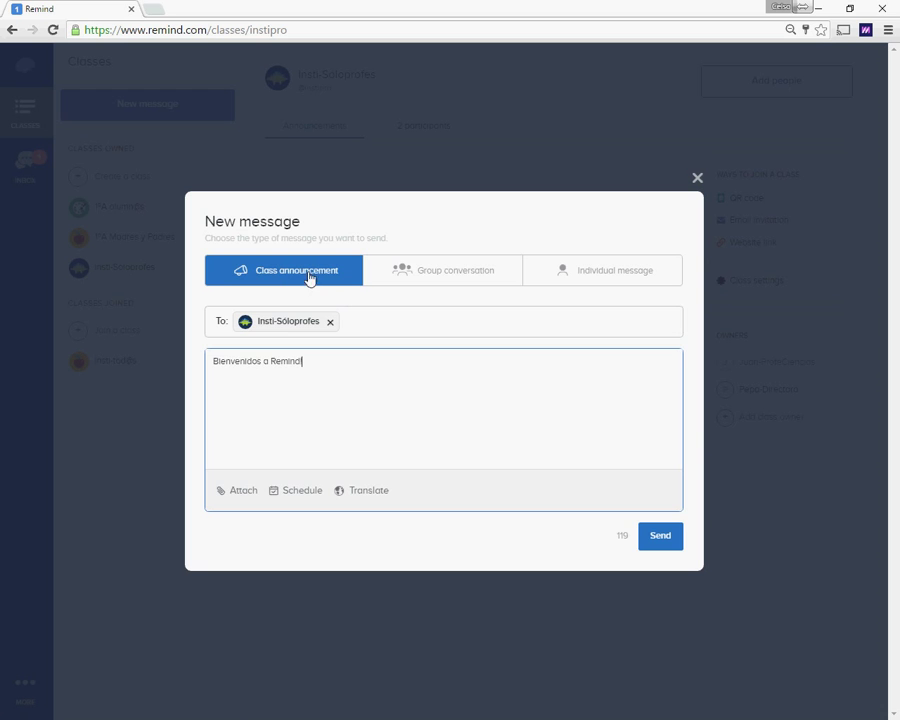
click(432, 270)
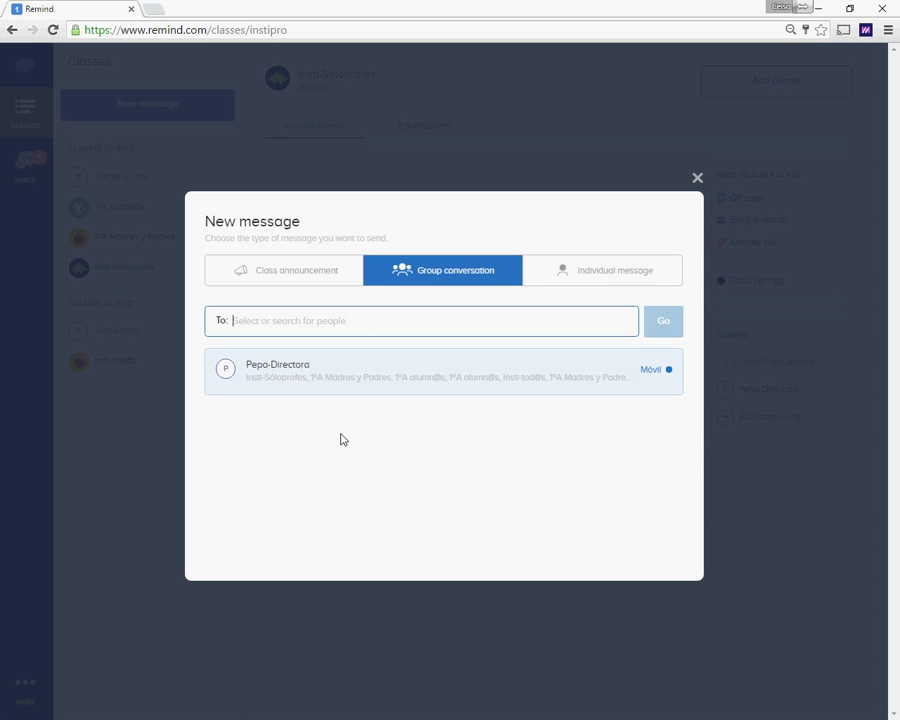
click(575, 271)
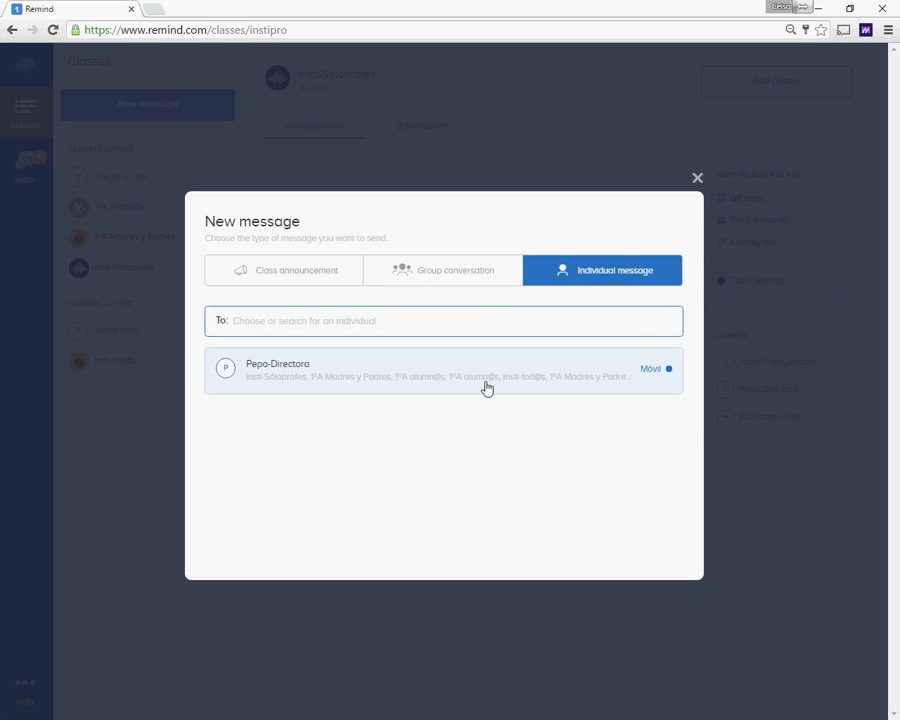
click(287, 273)
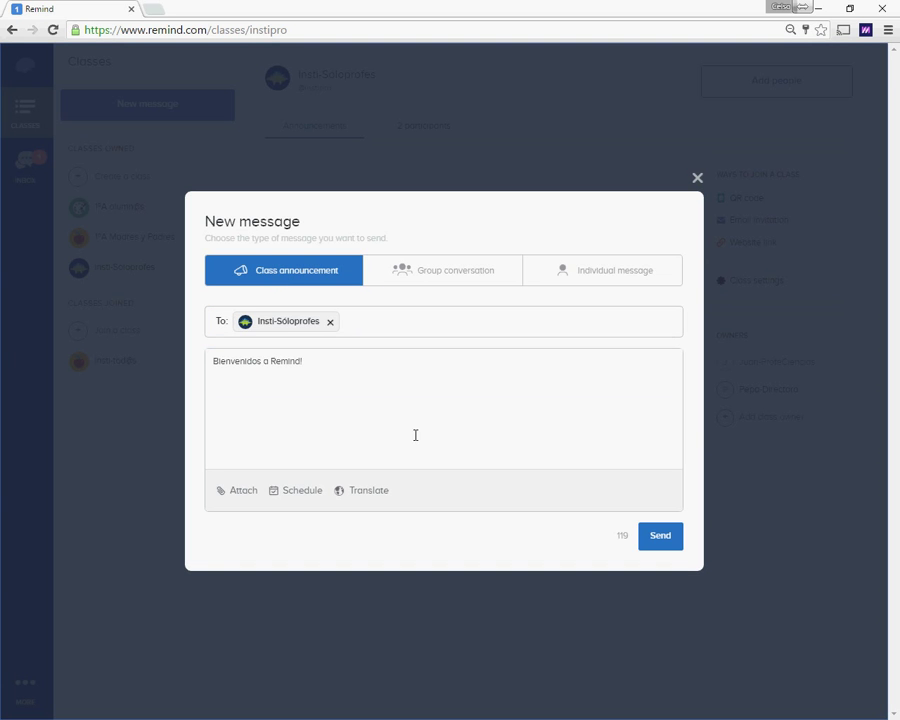
click(660, 537)
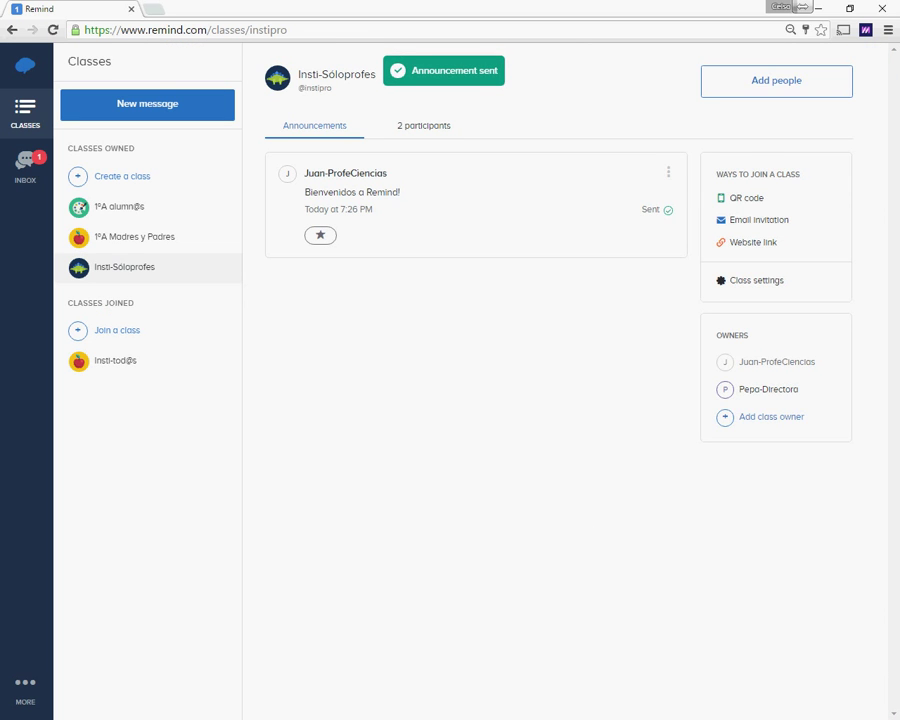
Switch to the mirrored phone's Remind app, read the class announcement in the inbox conversation and return to the message list
key(alt+Tab)
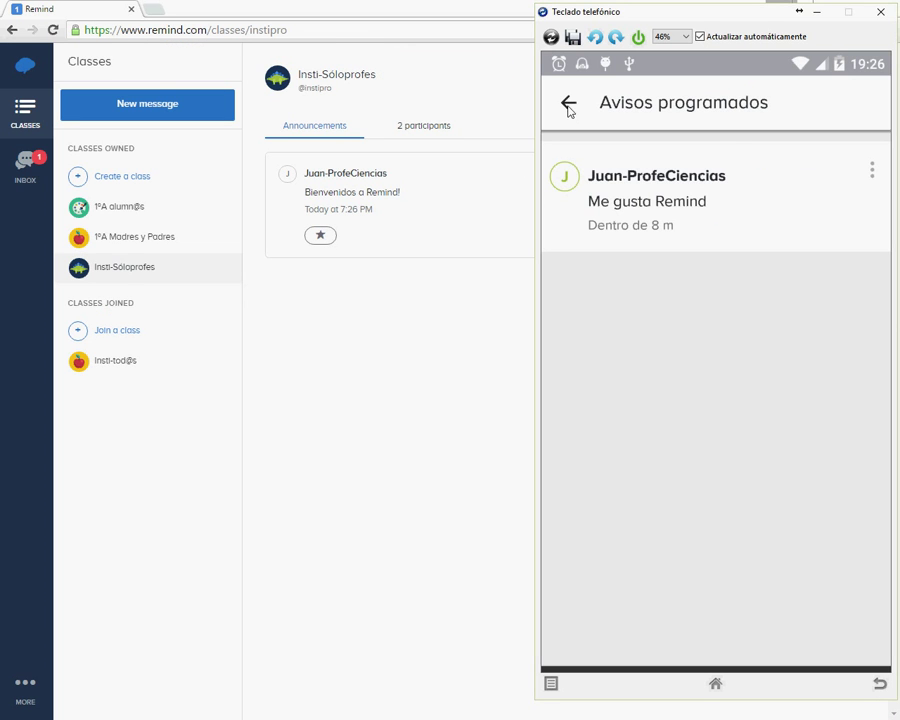
click(568, 105)
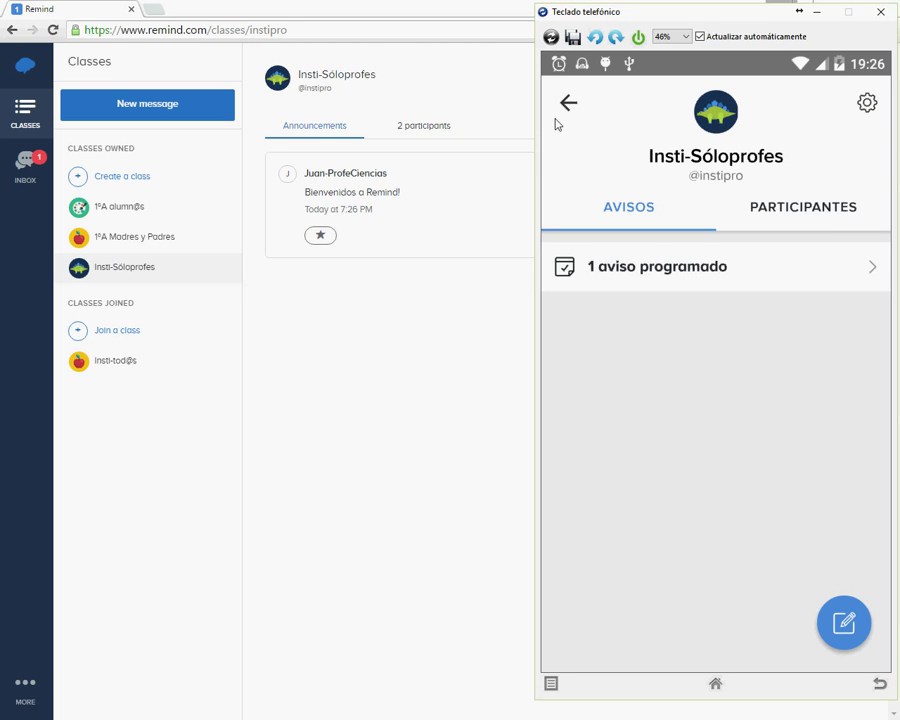
click(559, 122)
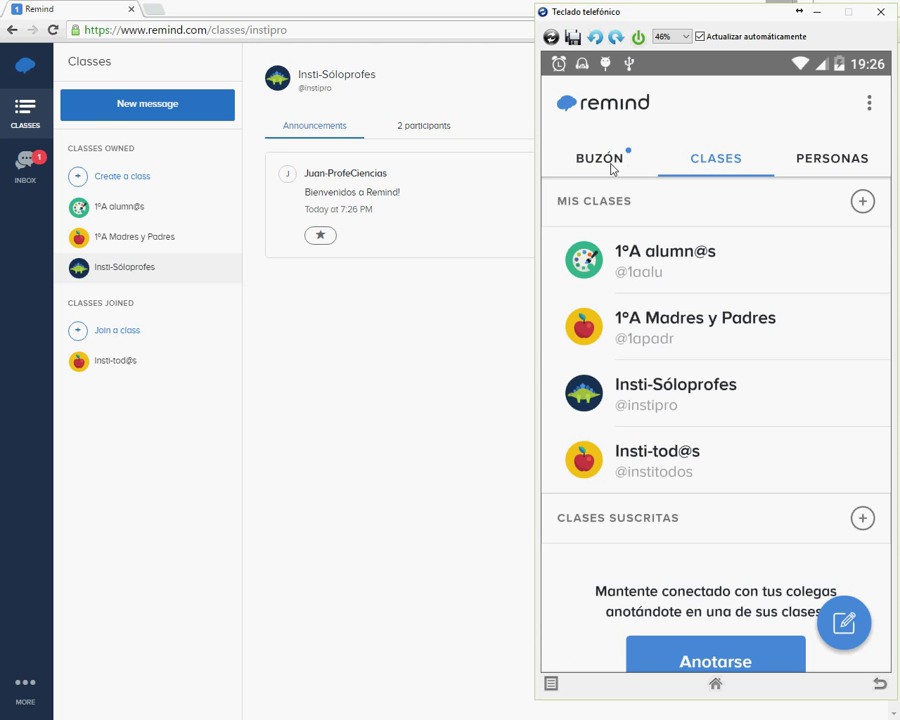
click(613, 160)
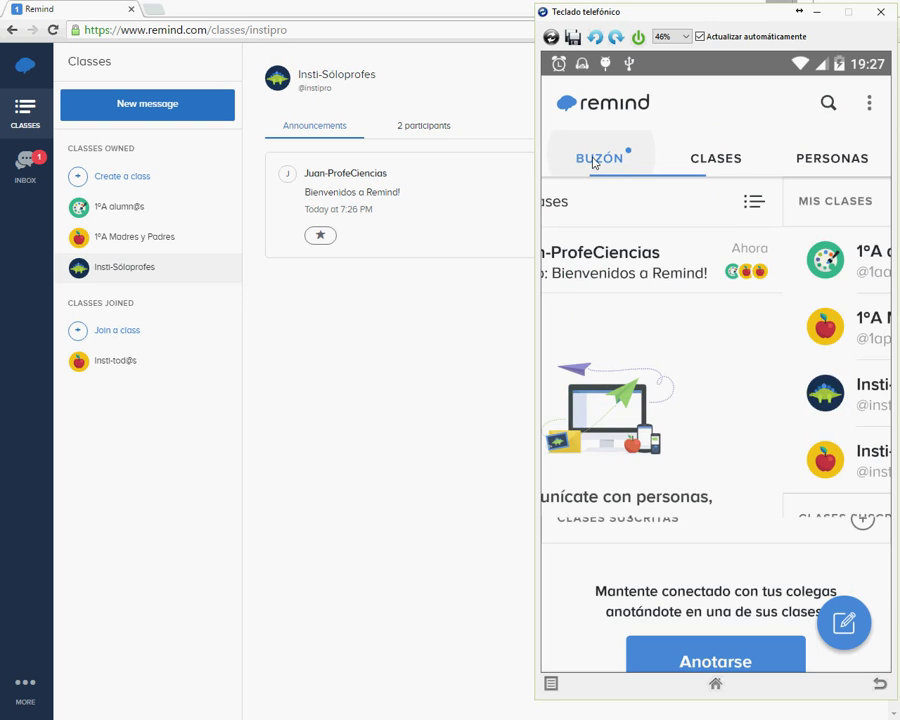
click(665, 270)
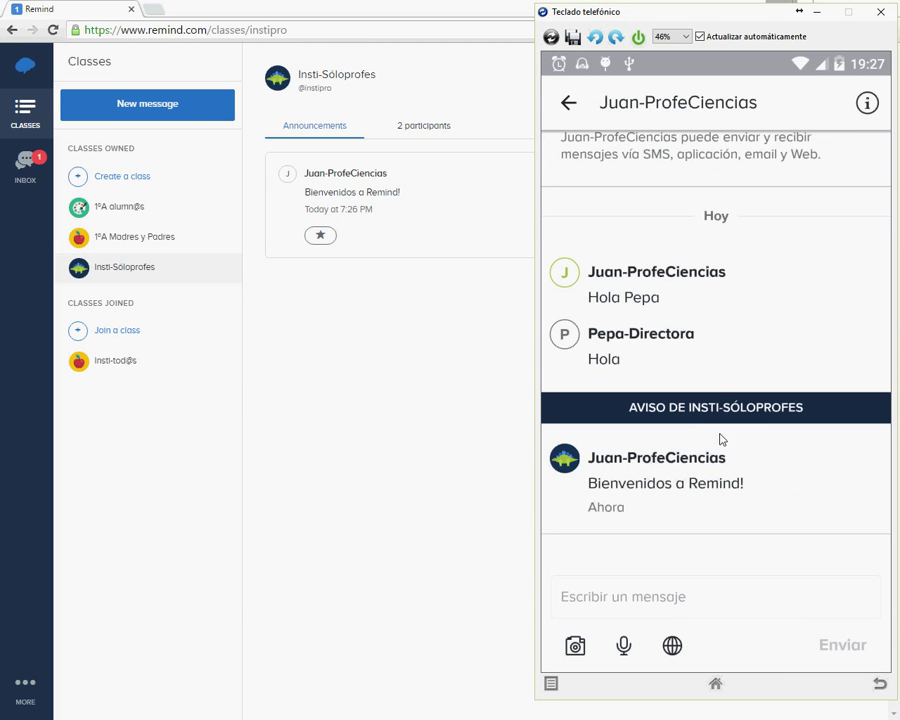
click(570, 105)
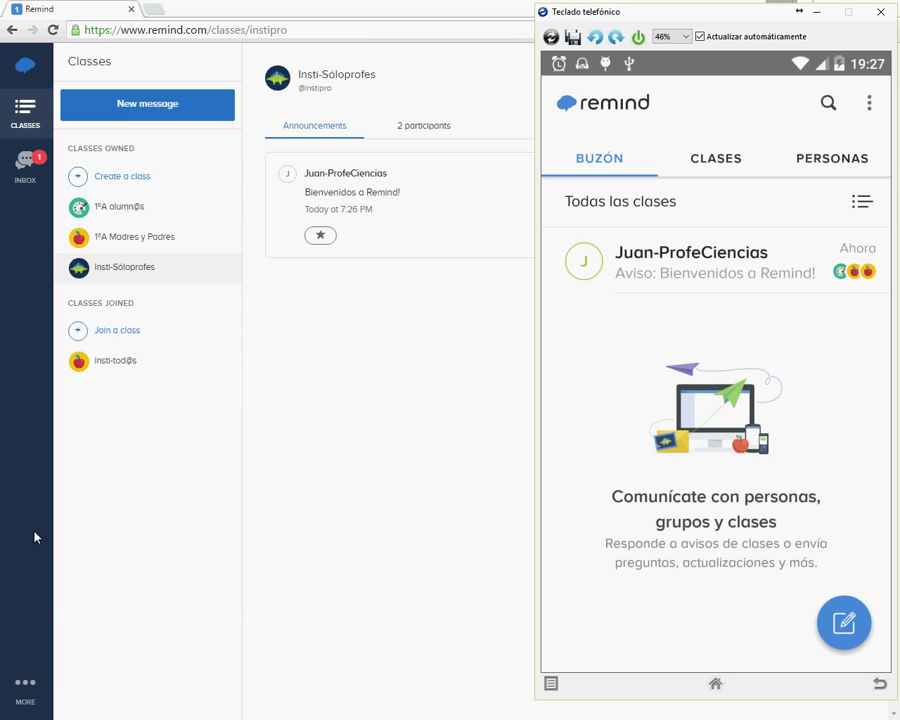
Switch to the browser, review the teacher account's profile settings and open the inbox conversation
click(28, 686)
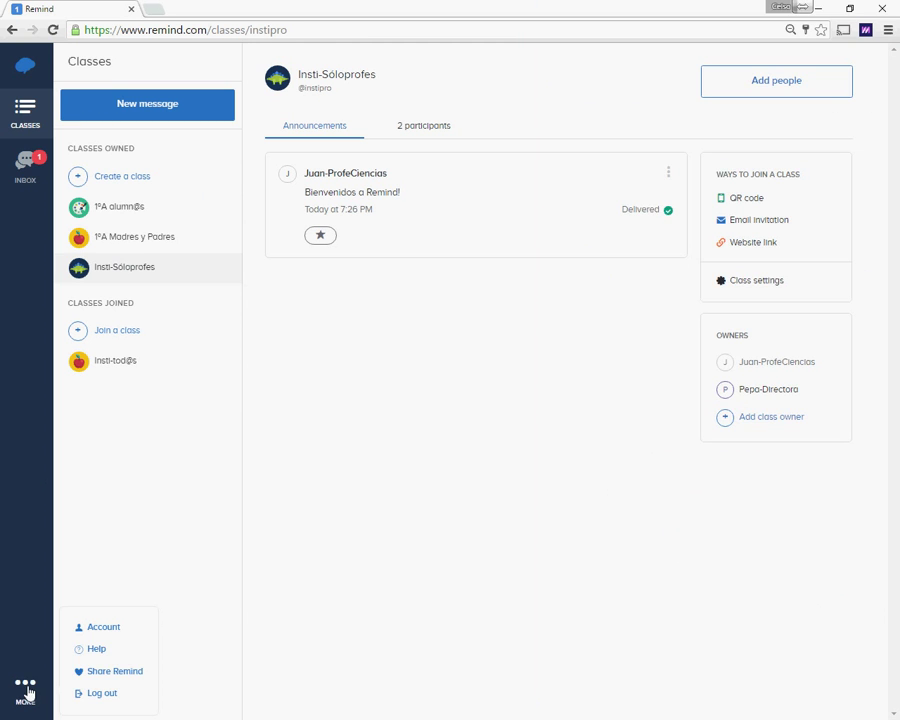
click(100, 630)
scroll(392, 350, down, 3)
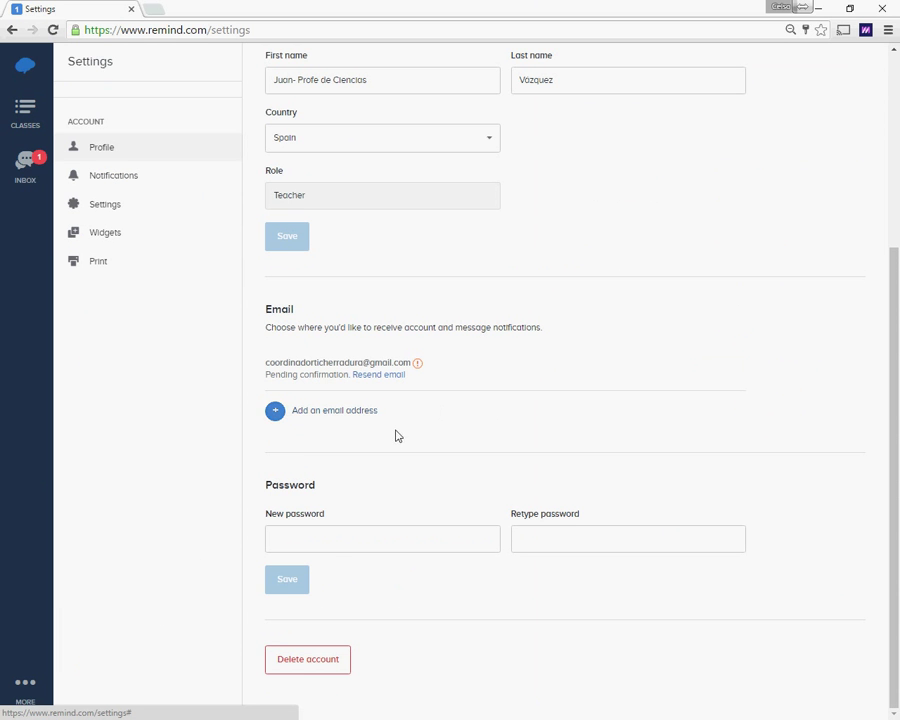
scroll(321, 426, up, 3)
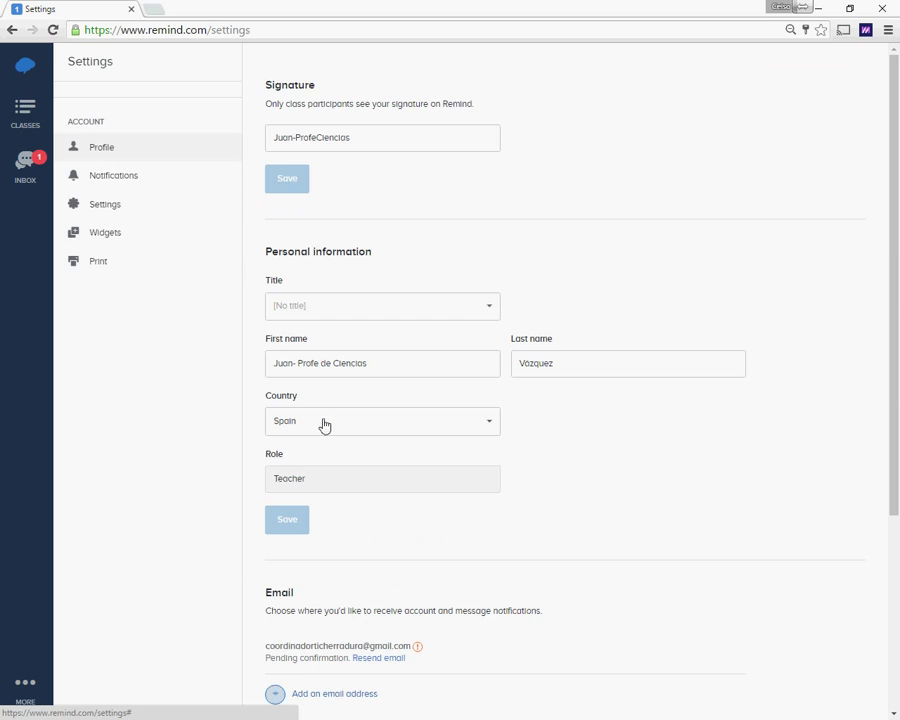
click(30, 178)
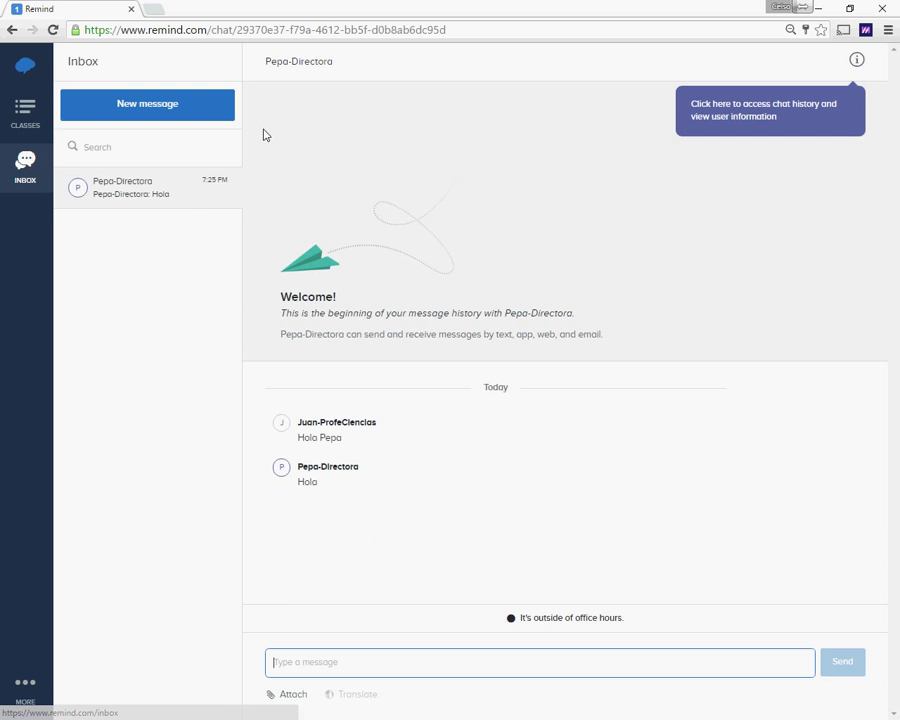
Shrink the browser window beside the phone, examine the name and email in the parent account's profile and return to the classes
click(850, 8)
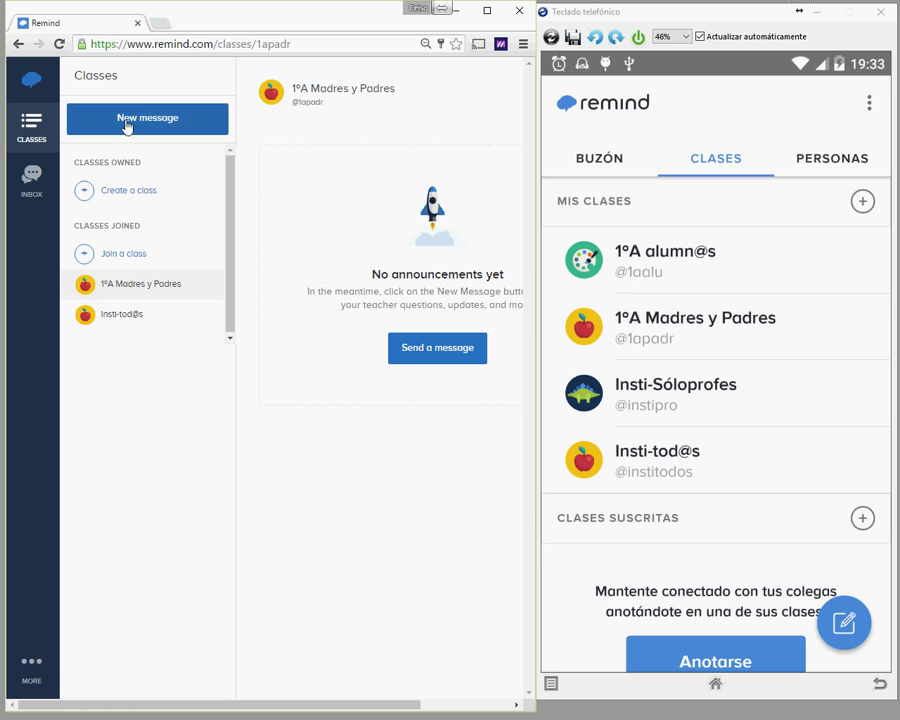
click(38, 665)
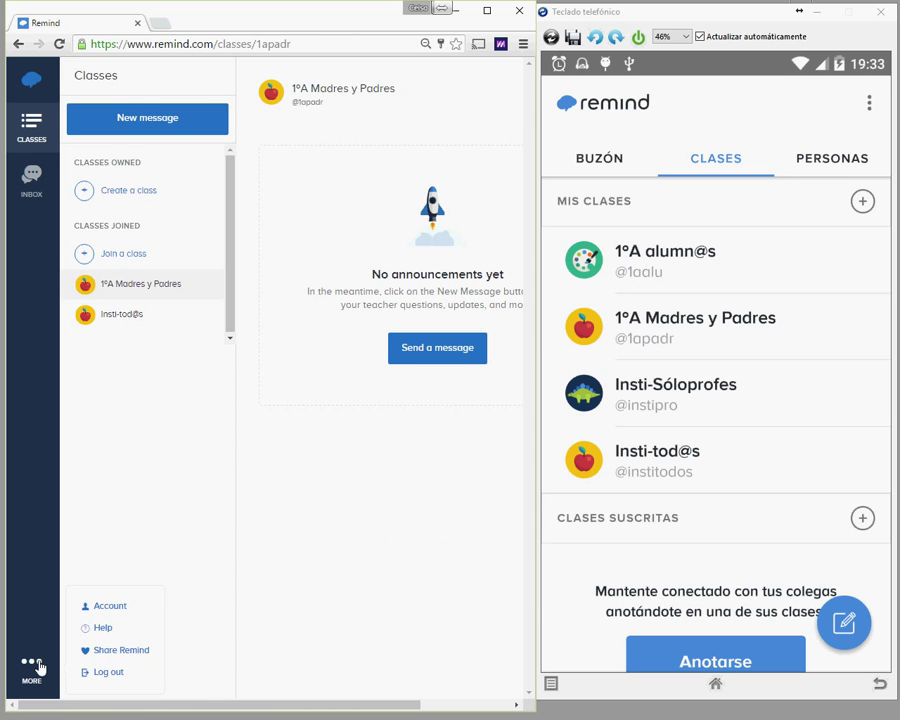
click(80, 608)
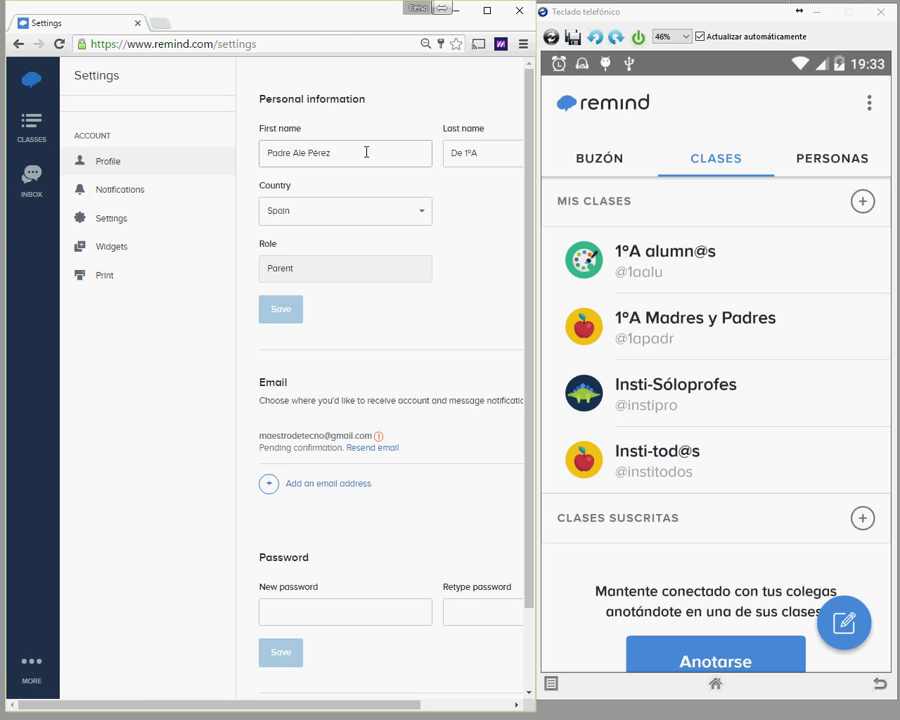
drag(366, 152, 237, 152)
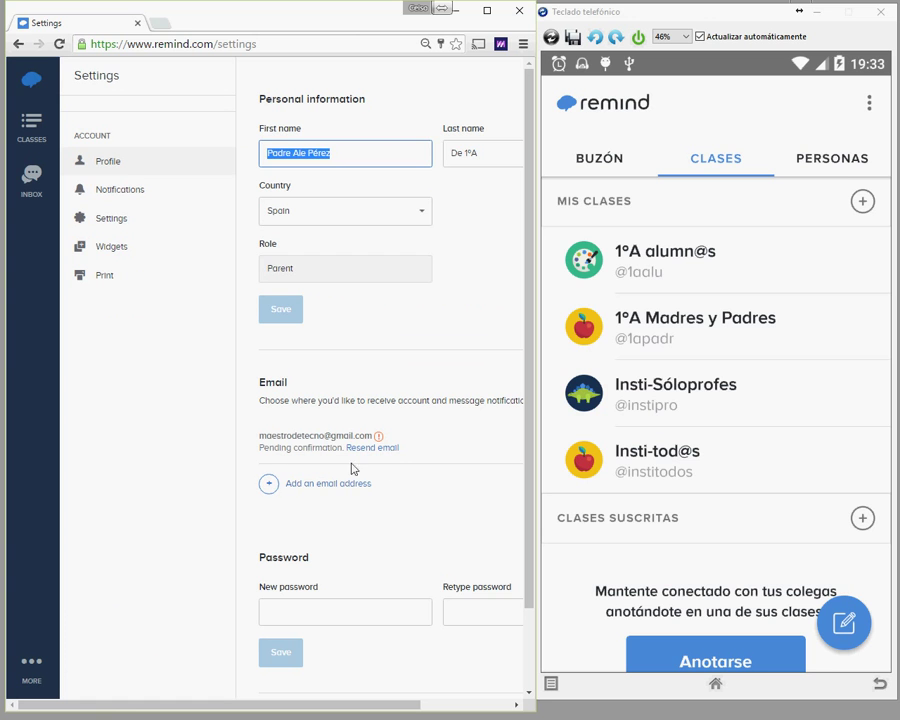
drag(259, 441, 372, 436)
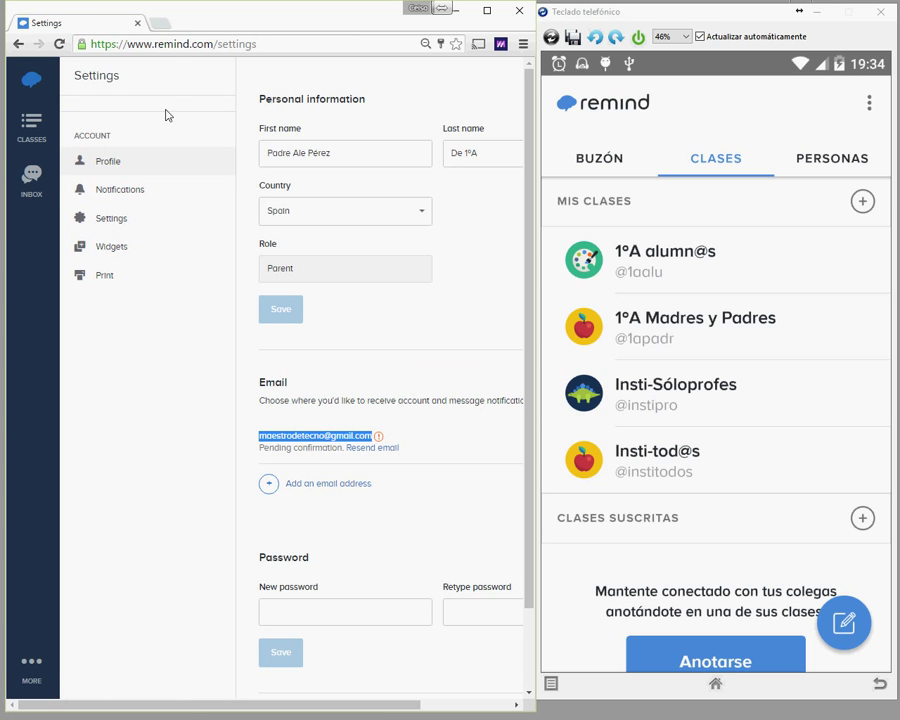
click(32, 128)
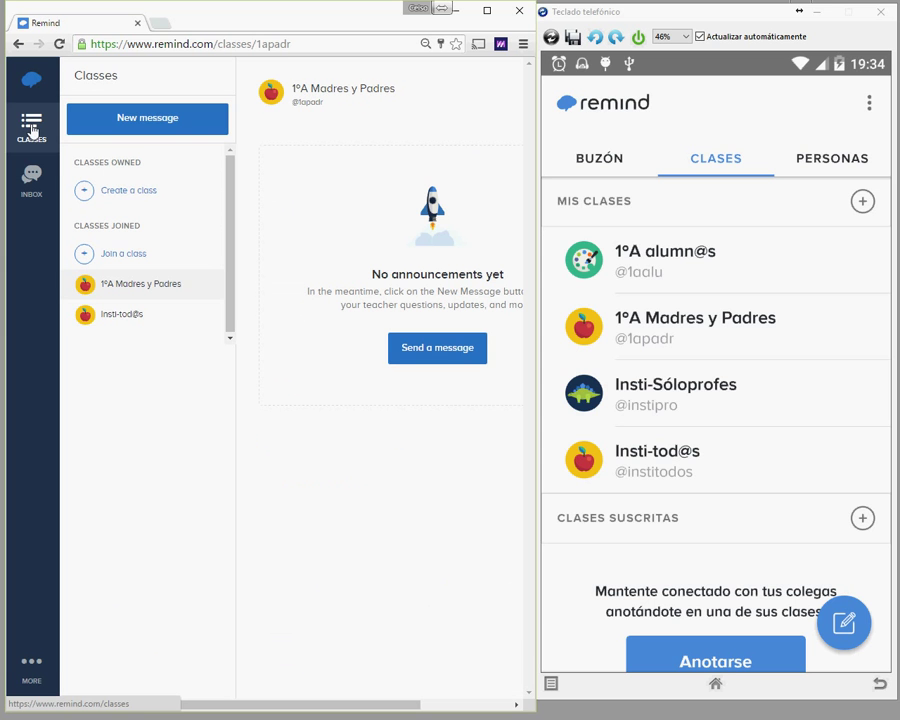